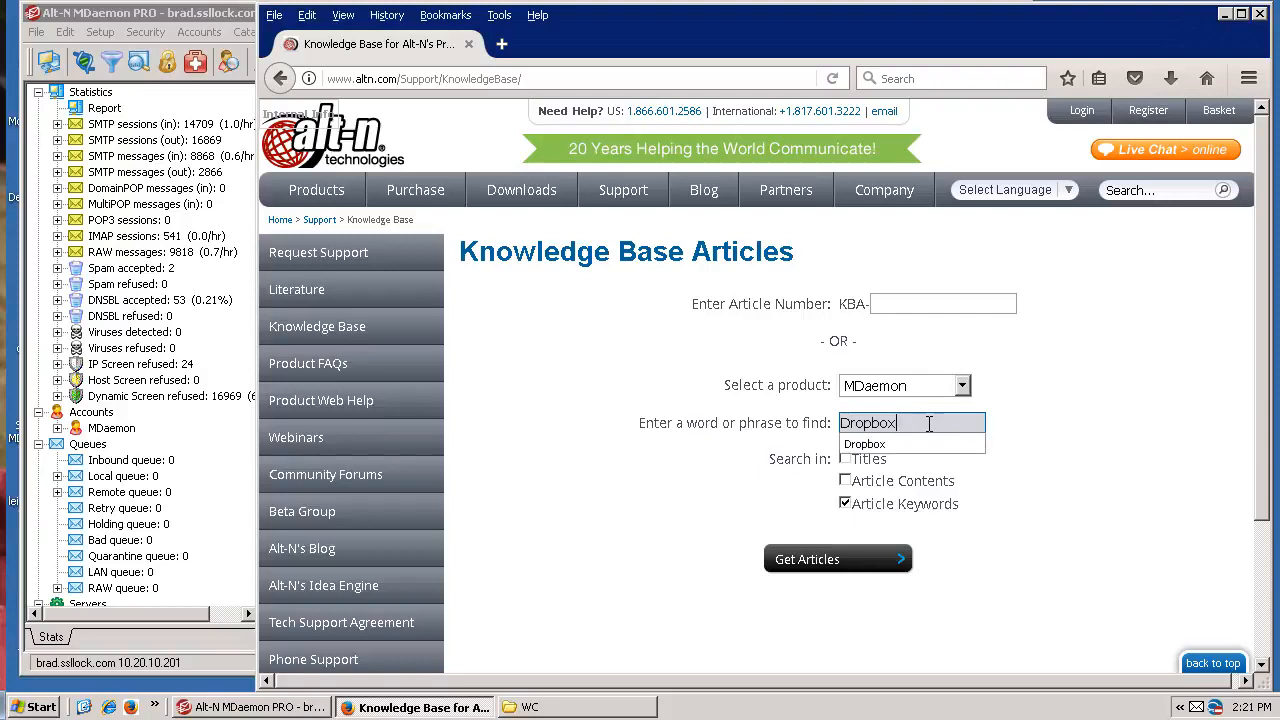
# Search the MDaemon knowledge base articles for the keyword Dropbox
pyautogui.click(835, 565)
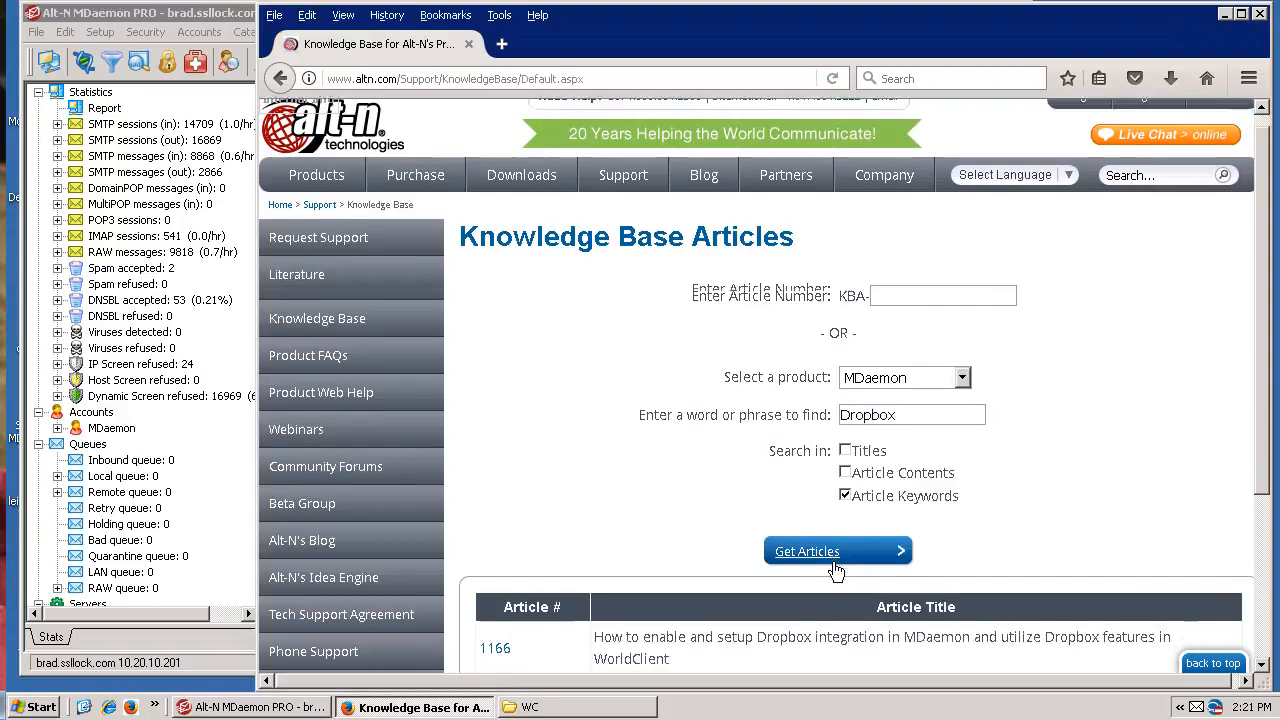
# Open article 1166 on enabling Dropbox integration from the search results
pyautogui.scroll(-2, 836, 570)
pyautogui.scroll(-2, 836, 571)
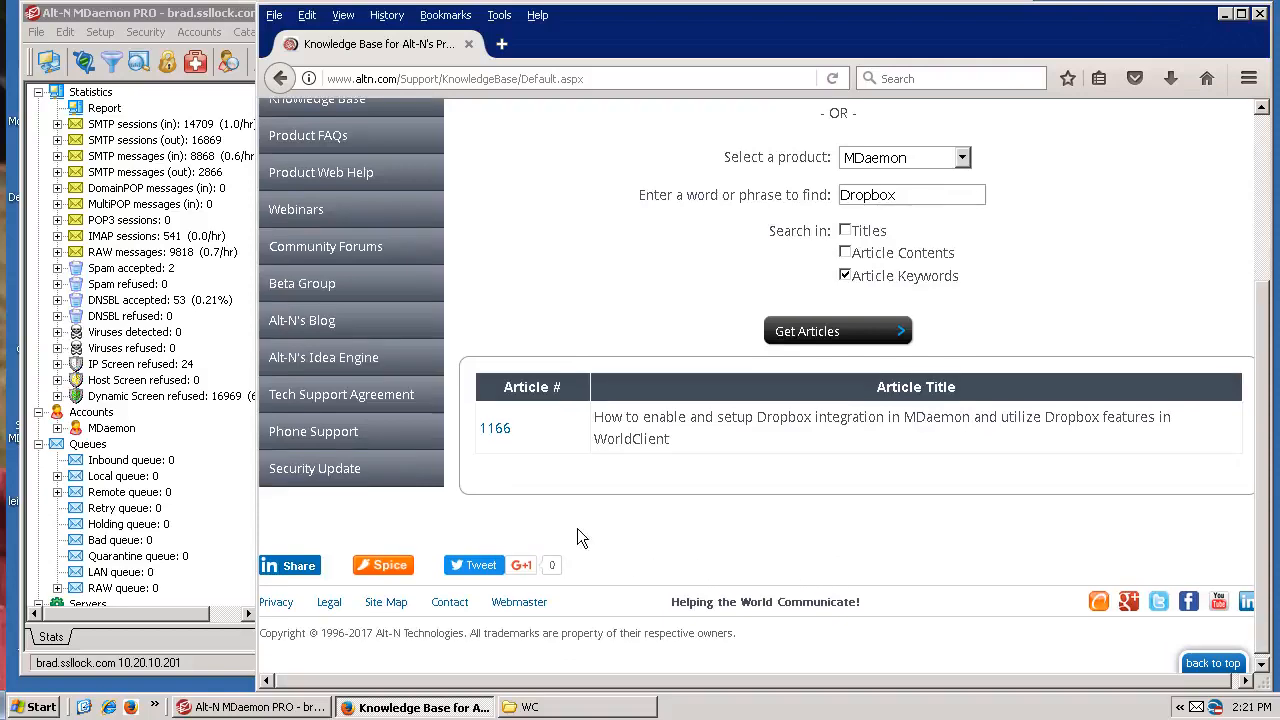
pyautogui.click(497, 430)
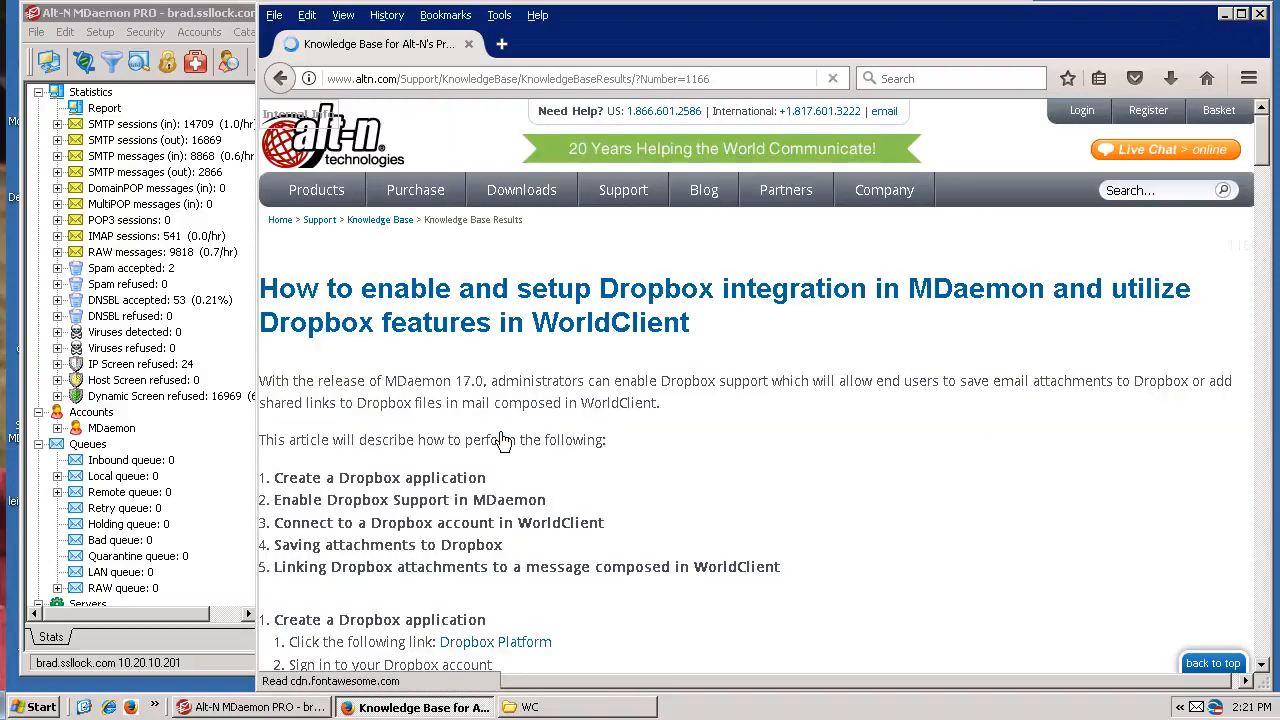
pyautogui.scroll(-2, 500, 434)
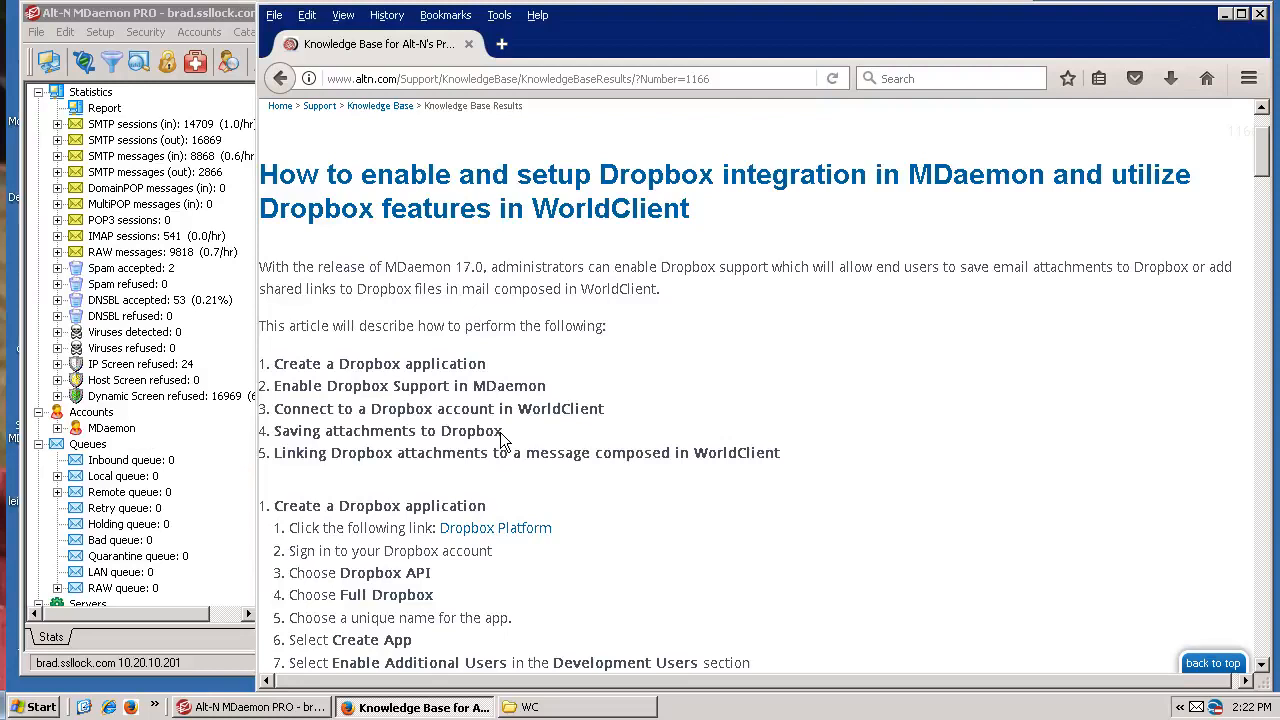
# Follow the article's Dropbox Platform link and sign in, passing the reCAPTCHA check
pyautogui.click(518, 541)
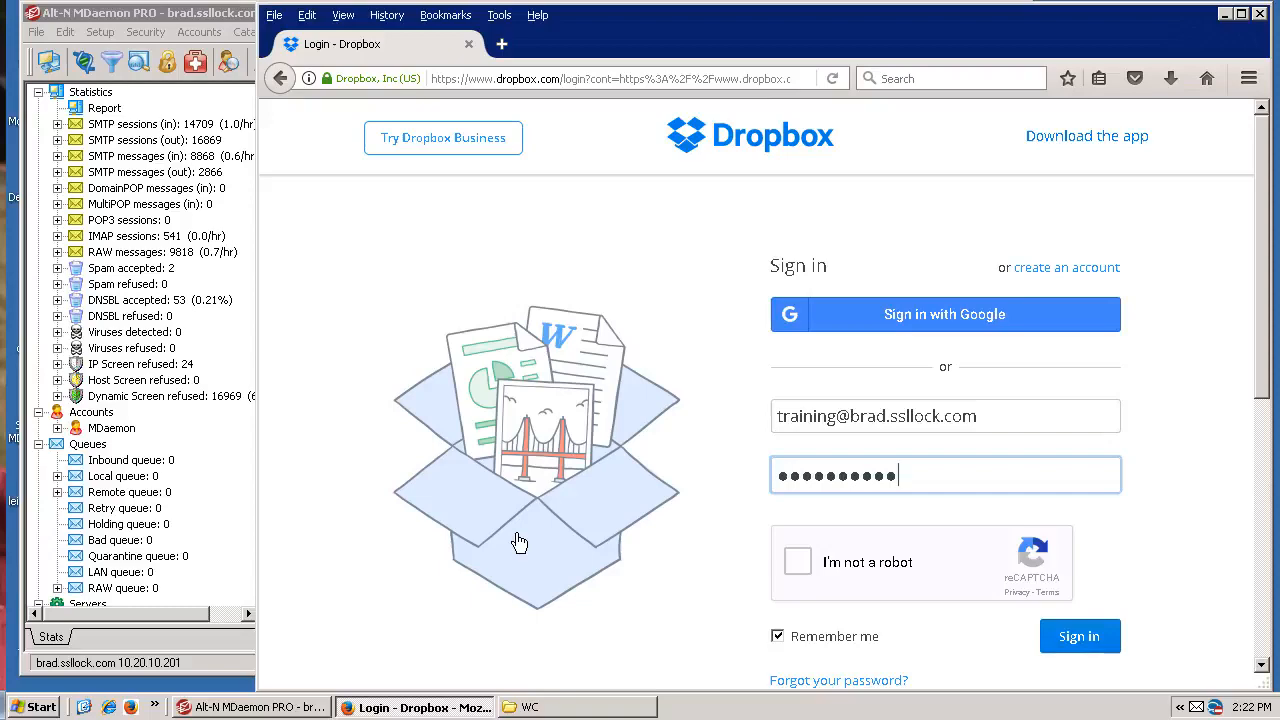
pyautogui.click(795, 573)
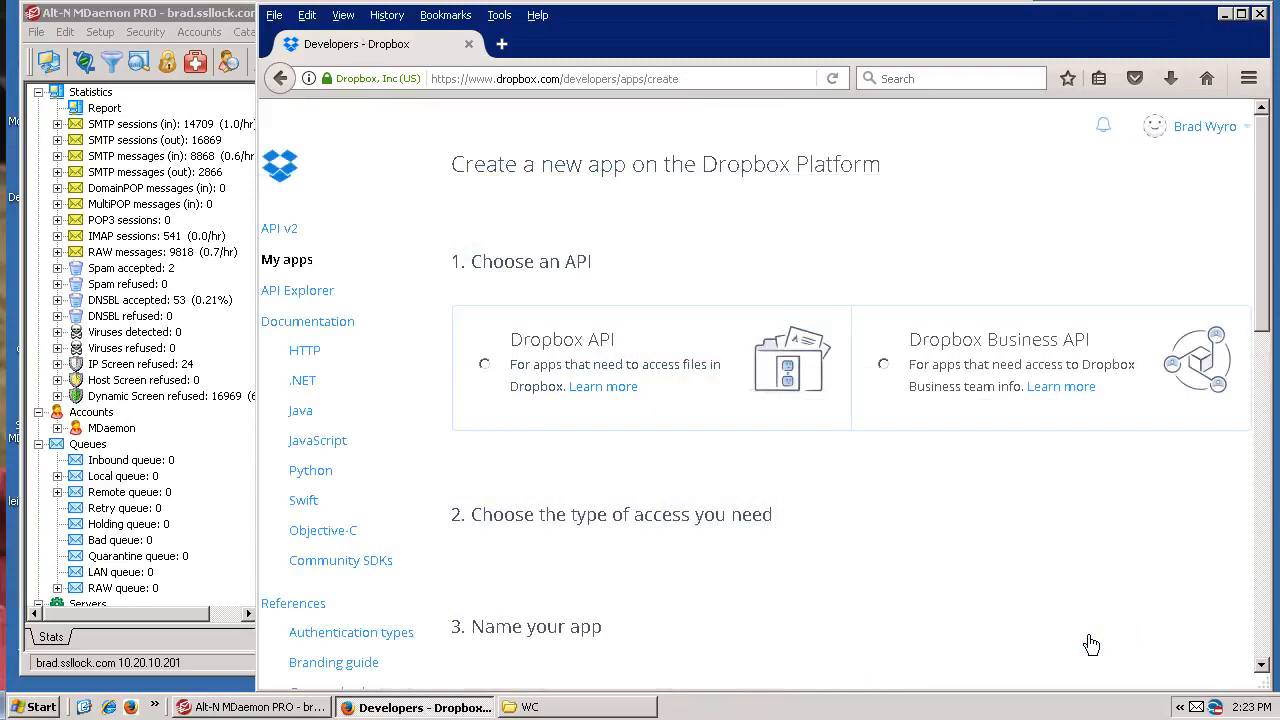
# Create a Dropbox API app named SSLLockShare with Full Dropbox access, accepting the terms
pyautogui.click(488, 372)
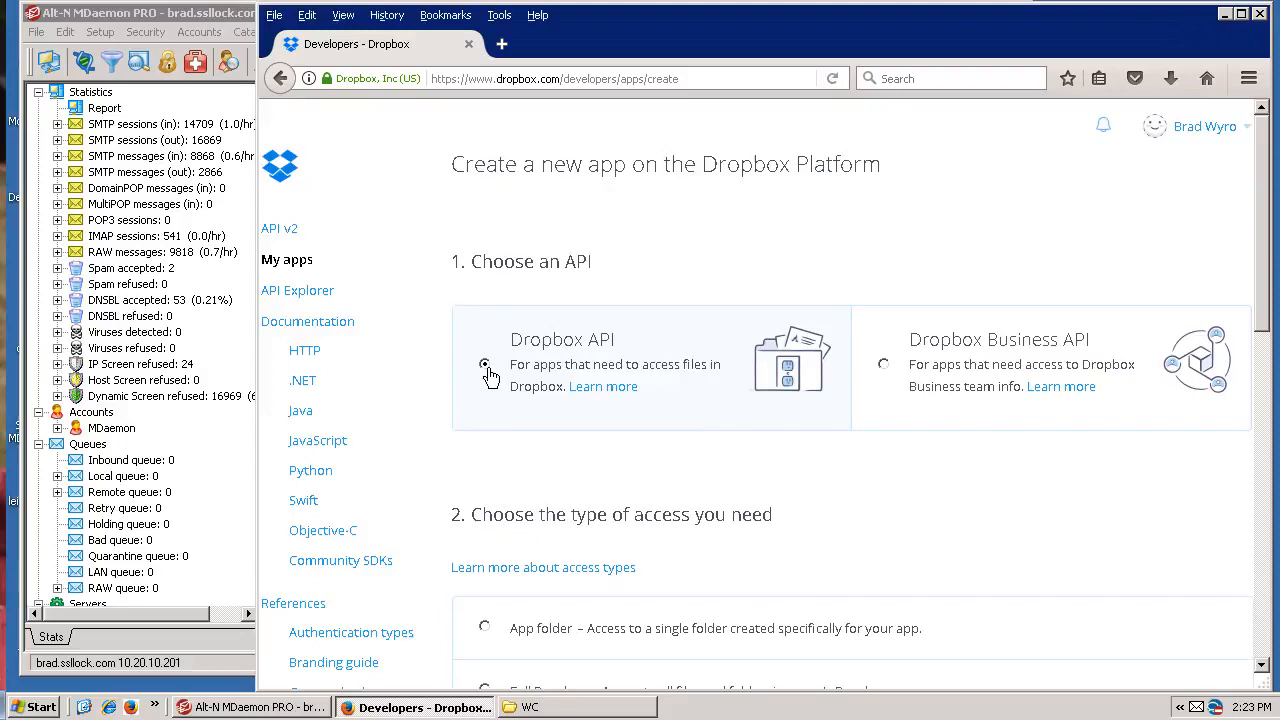
pyautogui.scroll(-3, 486, 376)
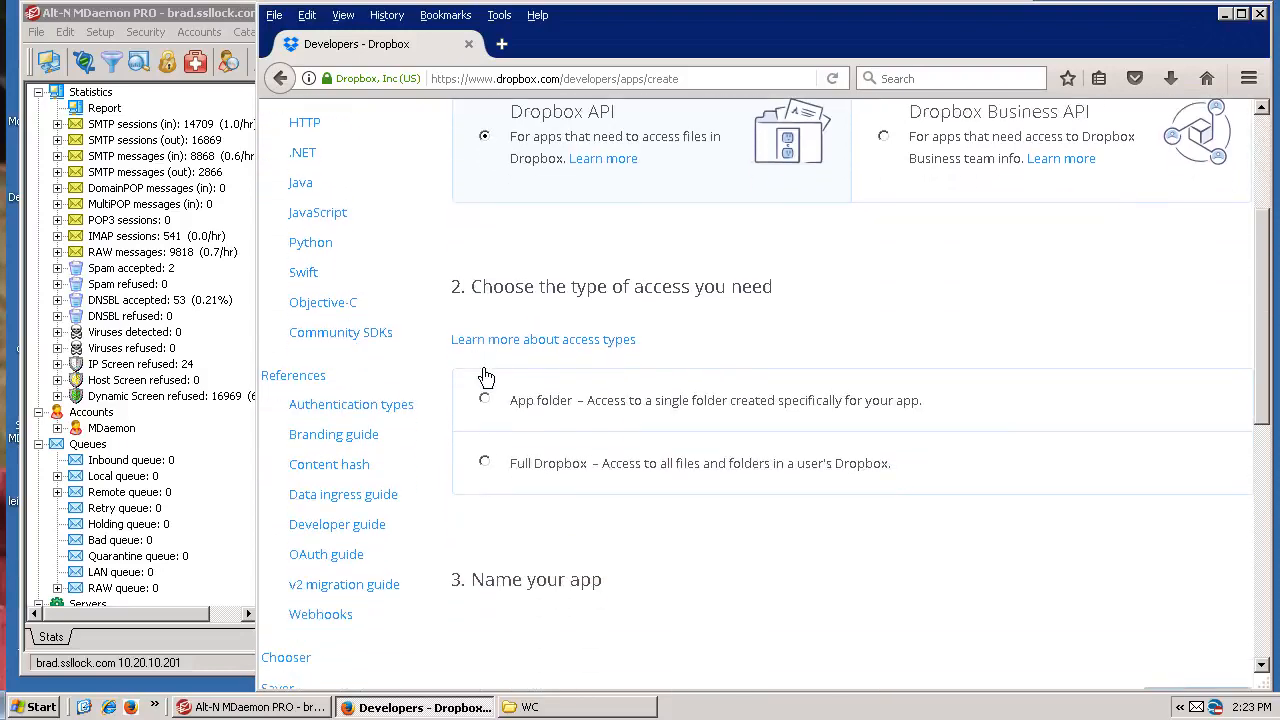
pyautogui.click(485, 470)
pyautogui.scroll(-2, 485, 474)
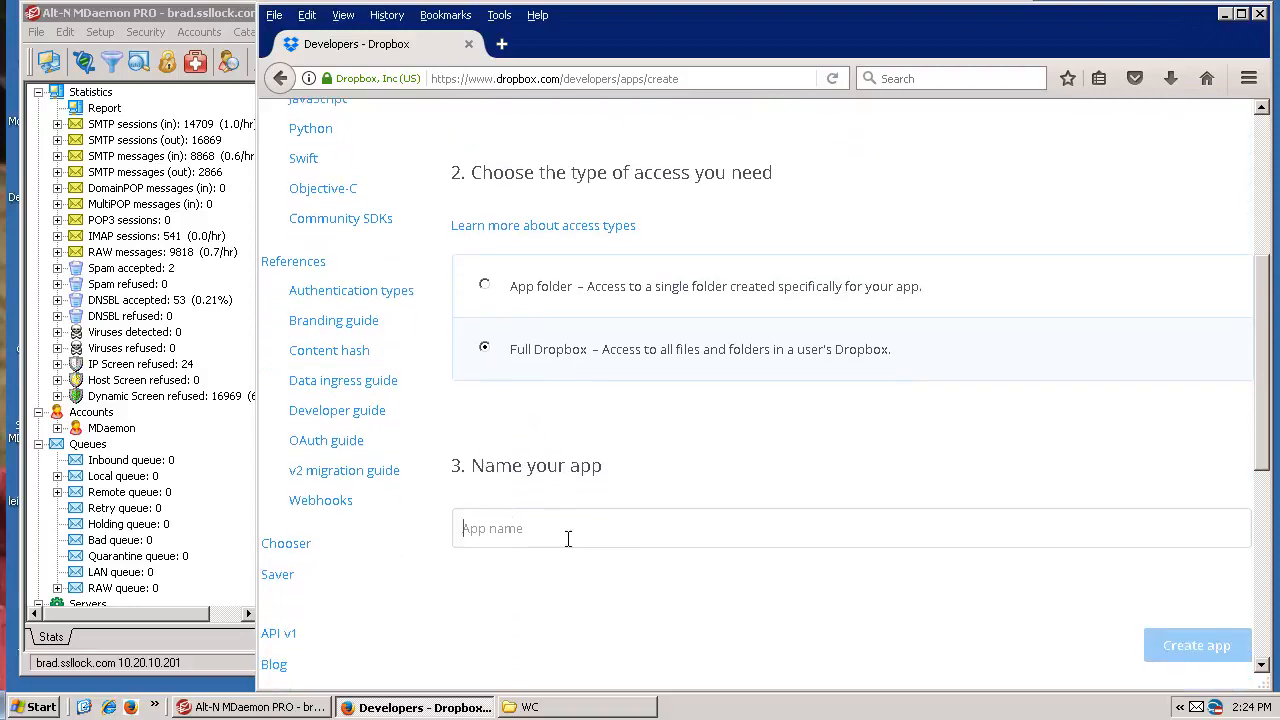
pyautogui.write('SSLLockShare')
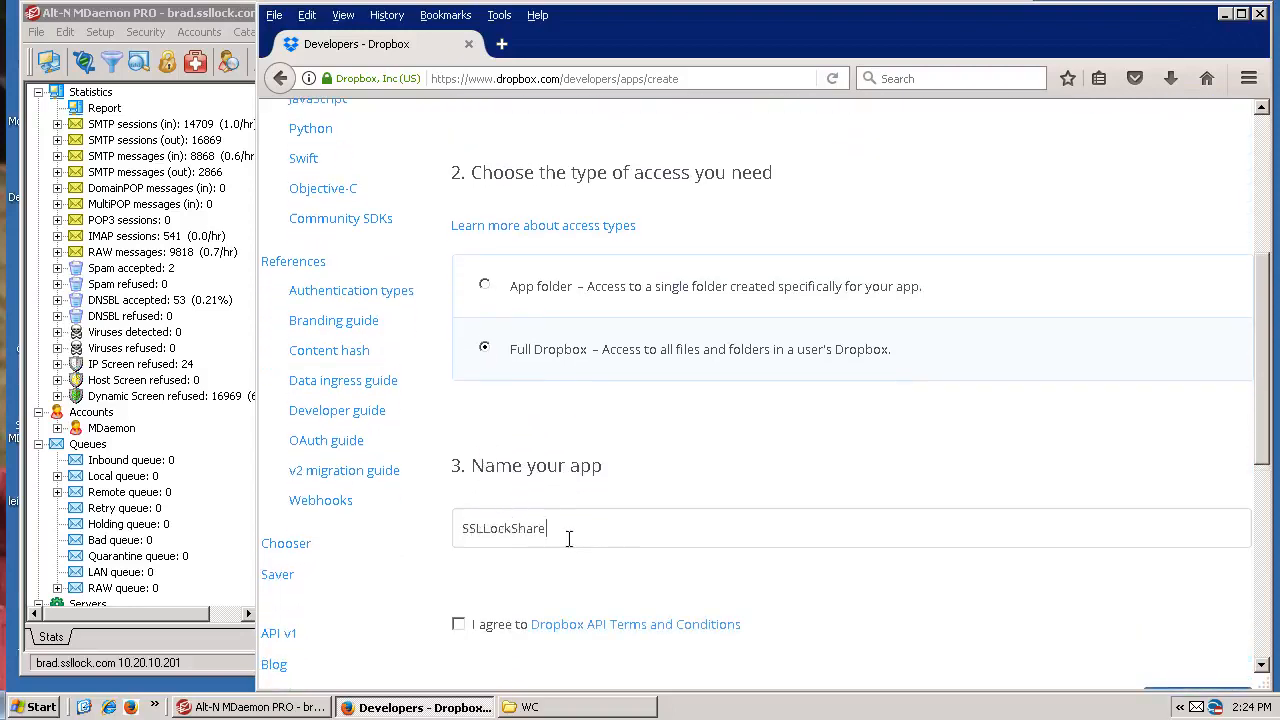
pyautogui.scroll(-4, 566, 542)
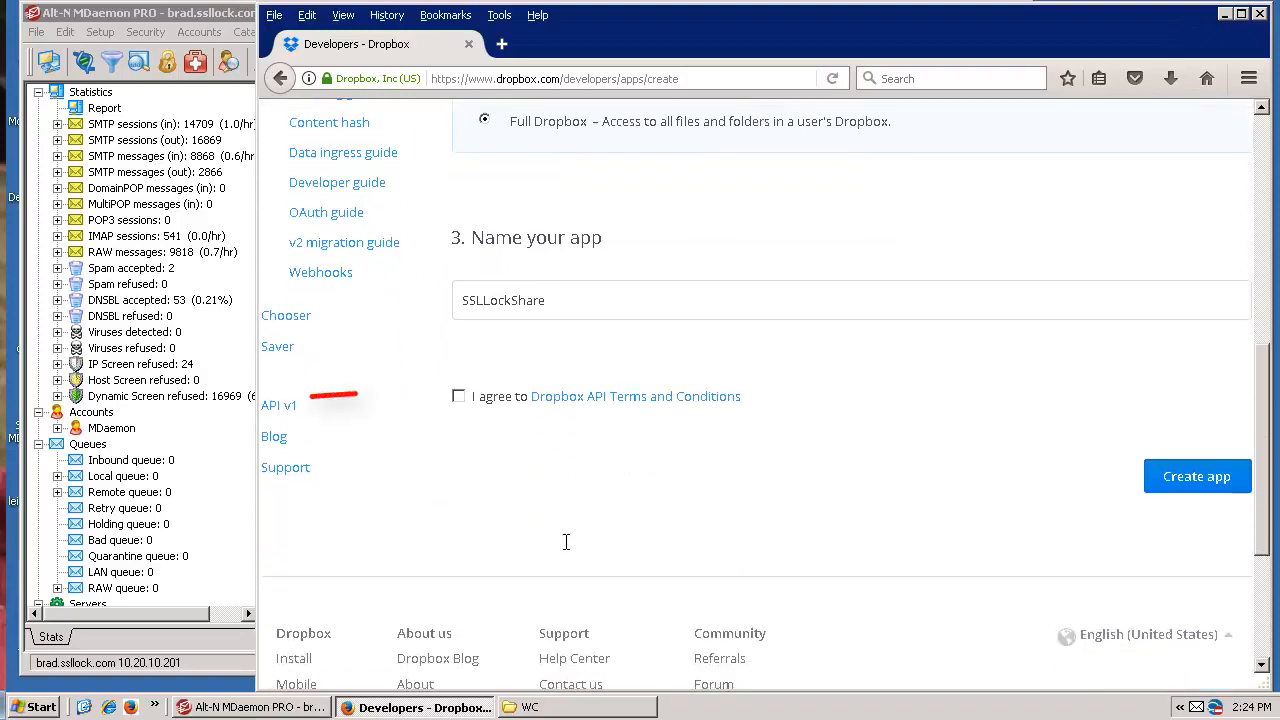
pyautogui.click(459, 399)
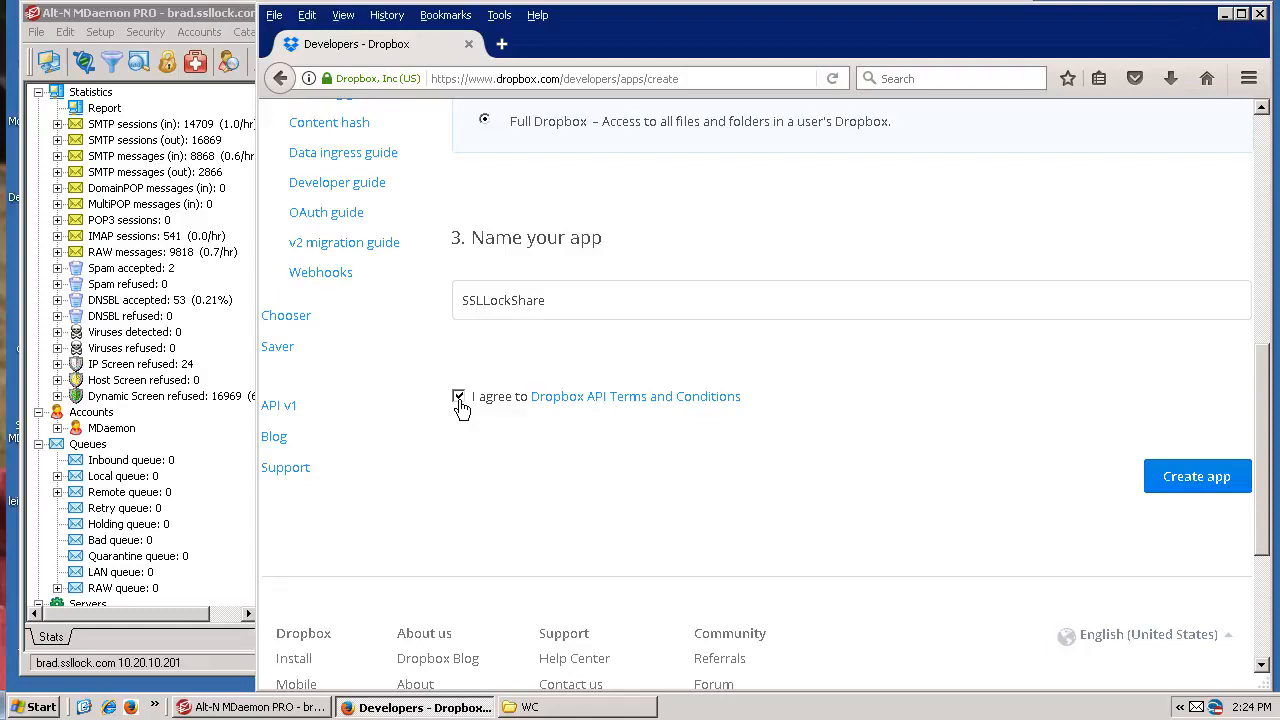
pyautogui.click(1184, 478)
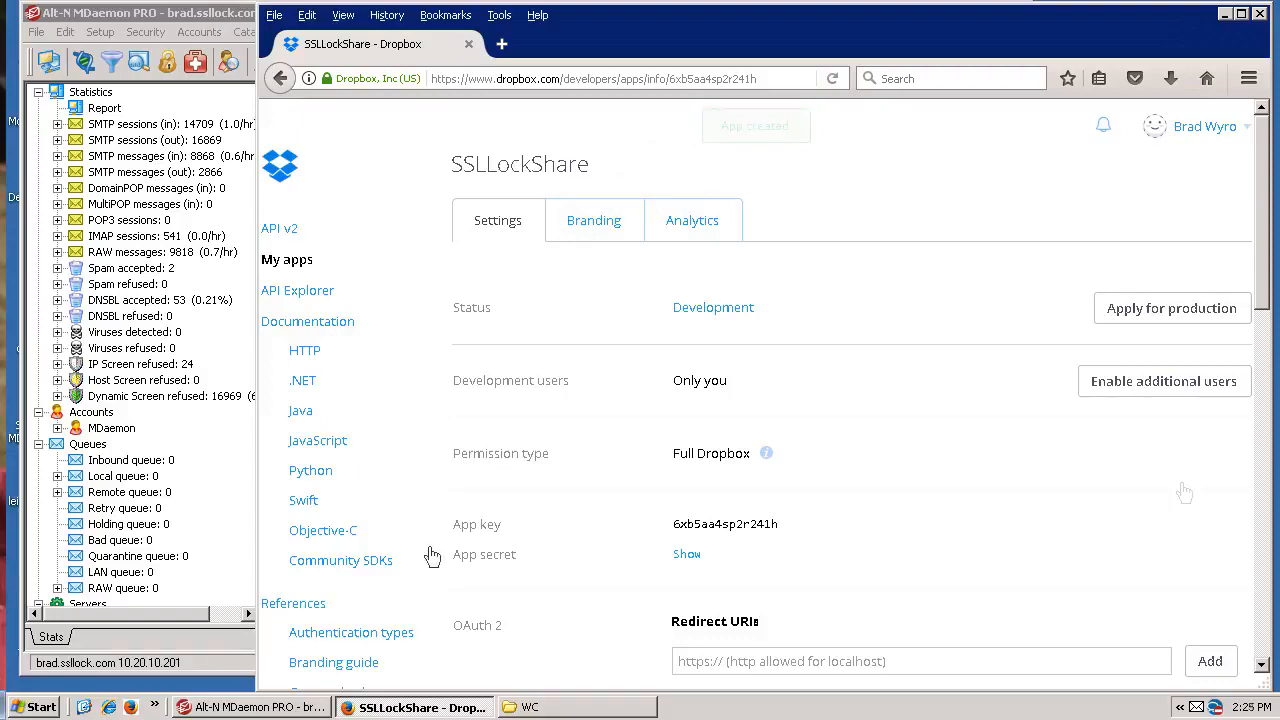
# Raise SSLLockShare's development user limit to 500 users
pyautogui.click(1185, 392)
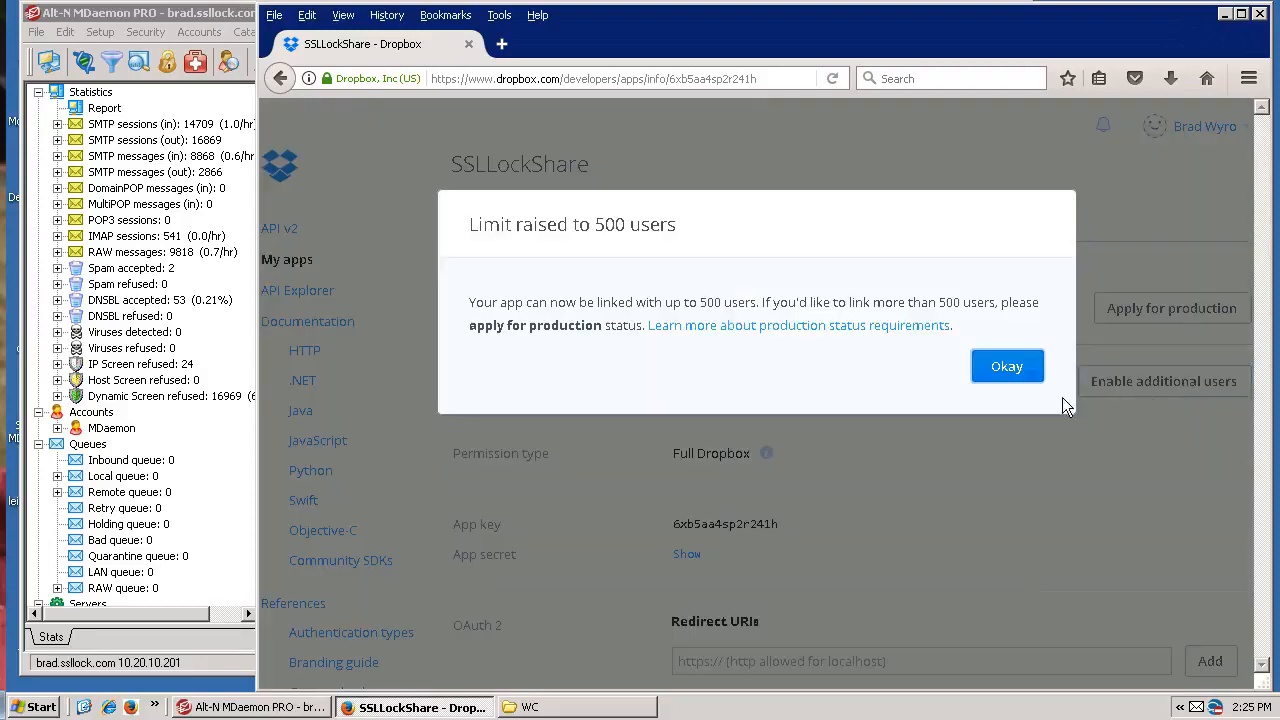
pyautogui.click(1007, 367)
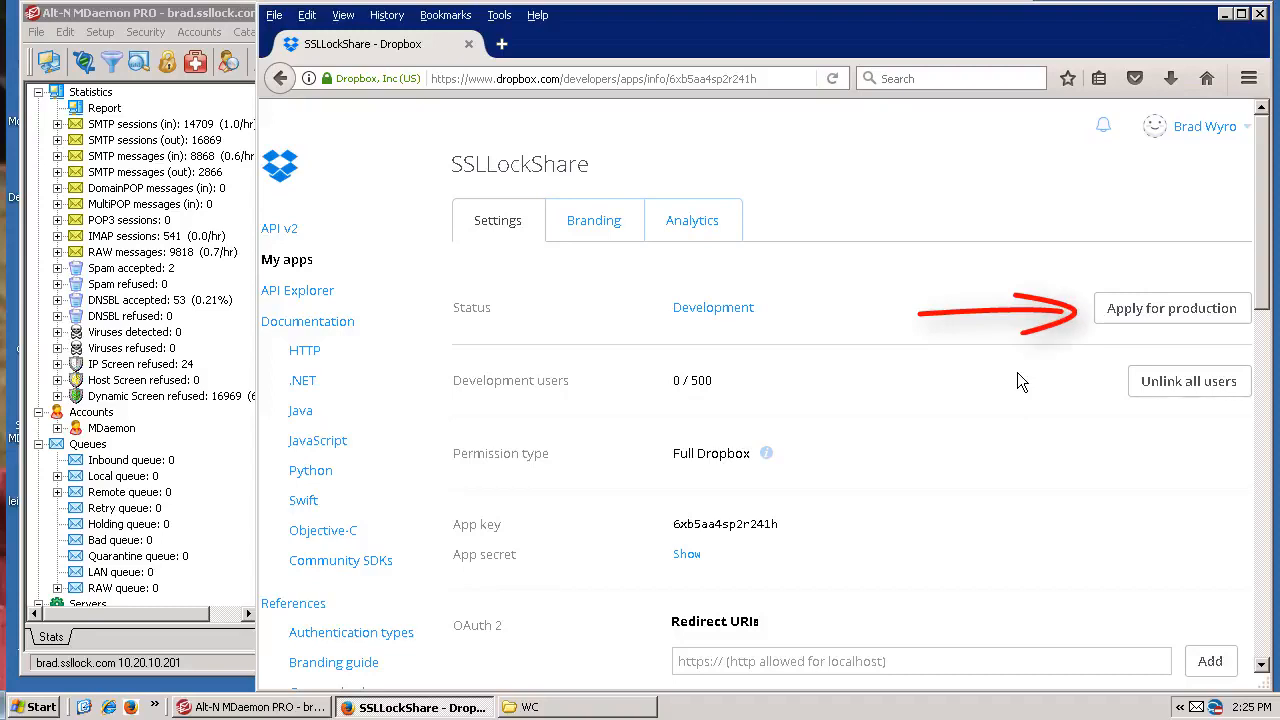
# Enter the WorldClient.dll OAuth redirect URI and set Allow implicit grant to Disallow
pyautogui.scroll(-2, 1017, 375)
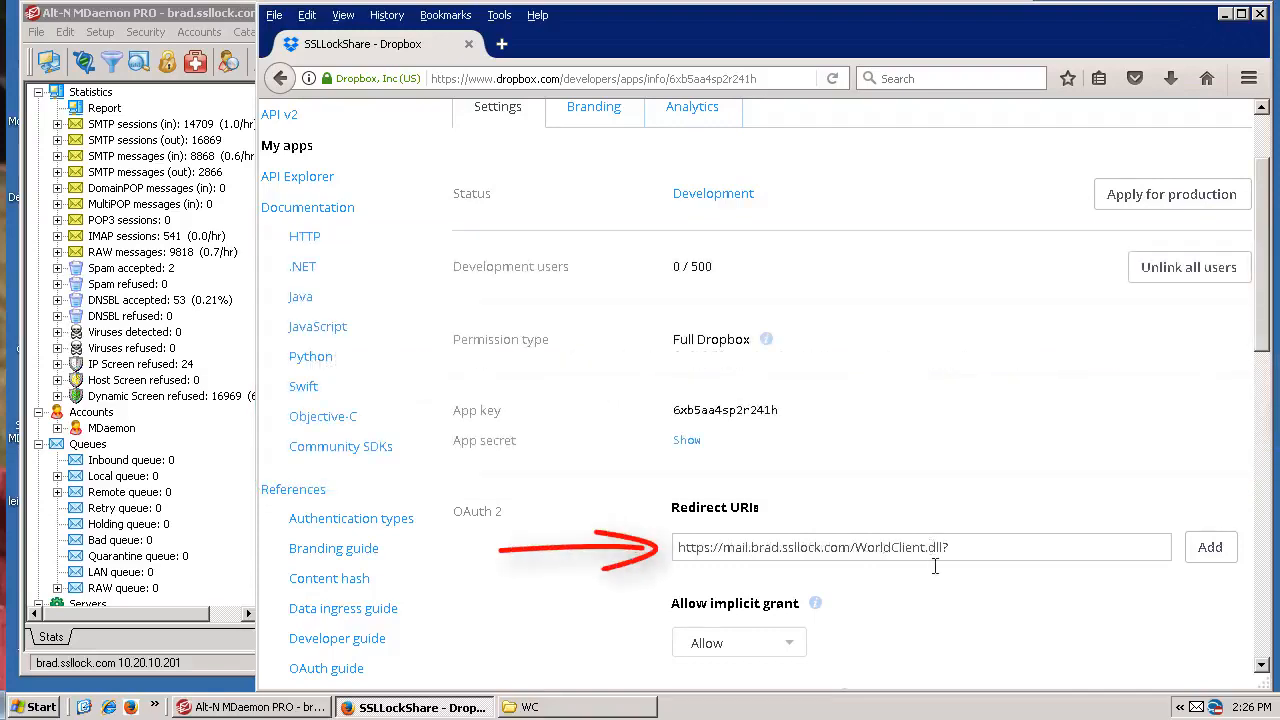
pyautogui.write('View=OAuthRequest=Dropbox')
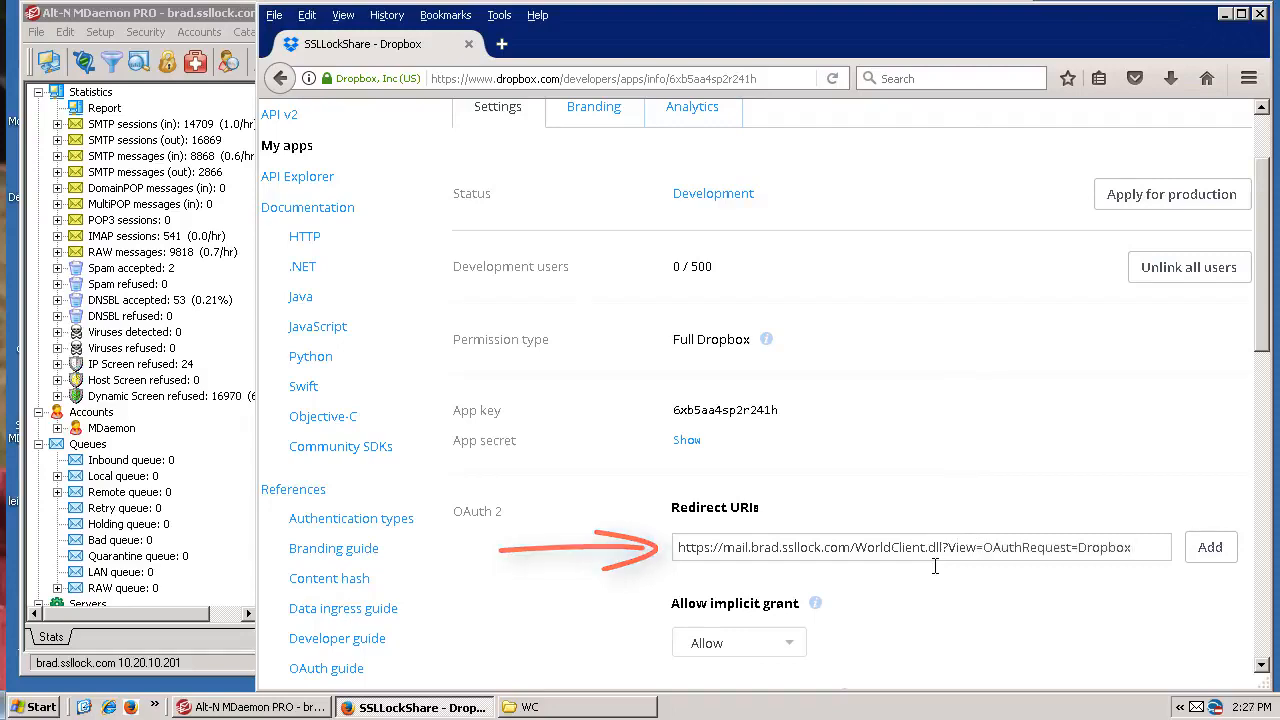
pyautogui.scroll(-2, 935, 566)
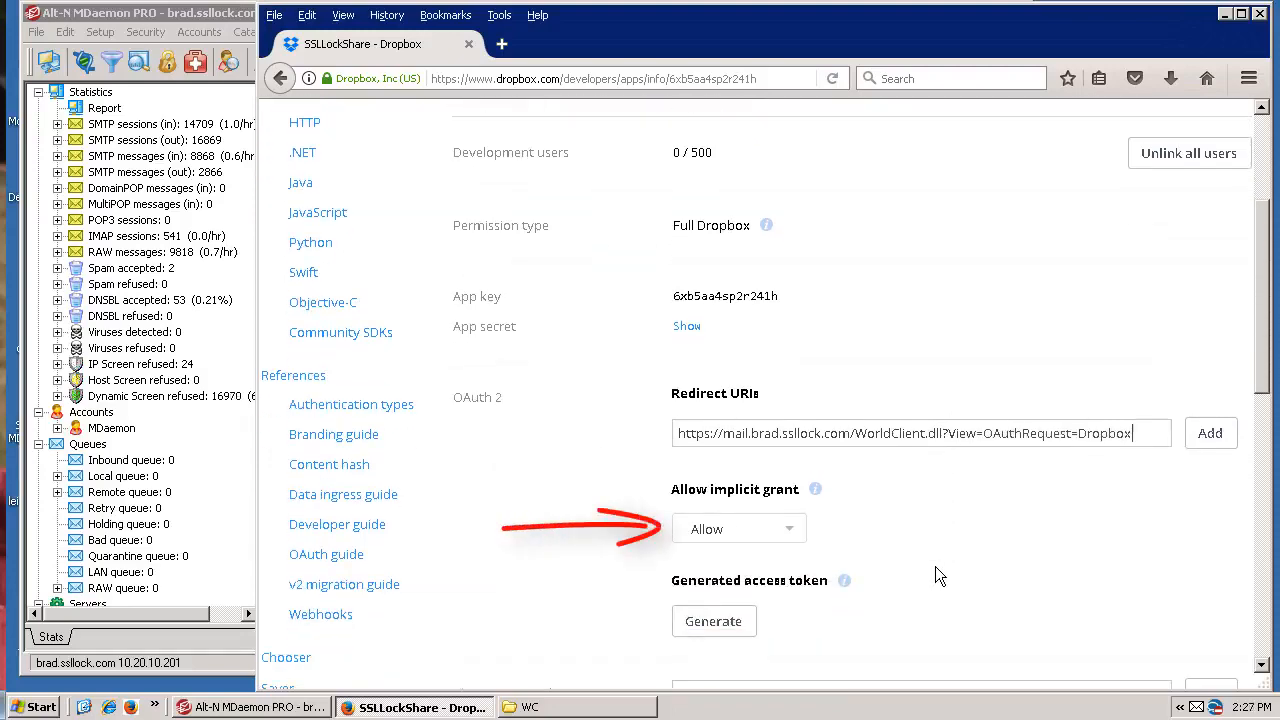
pyautogui.click(794, 534)
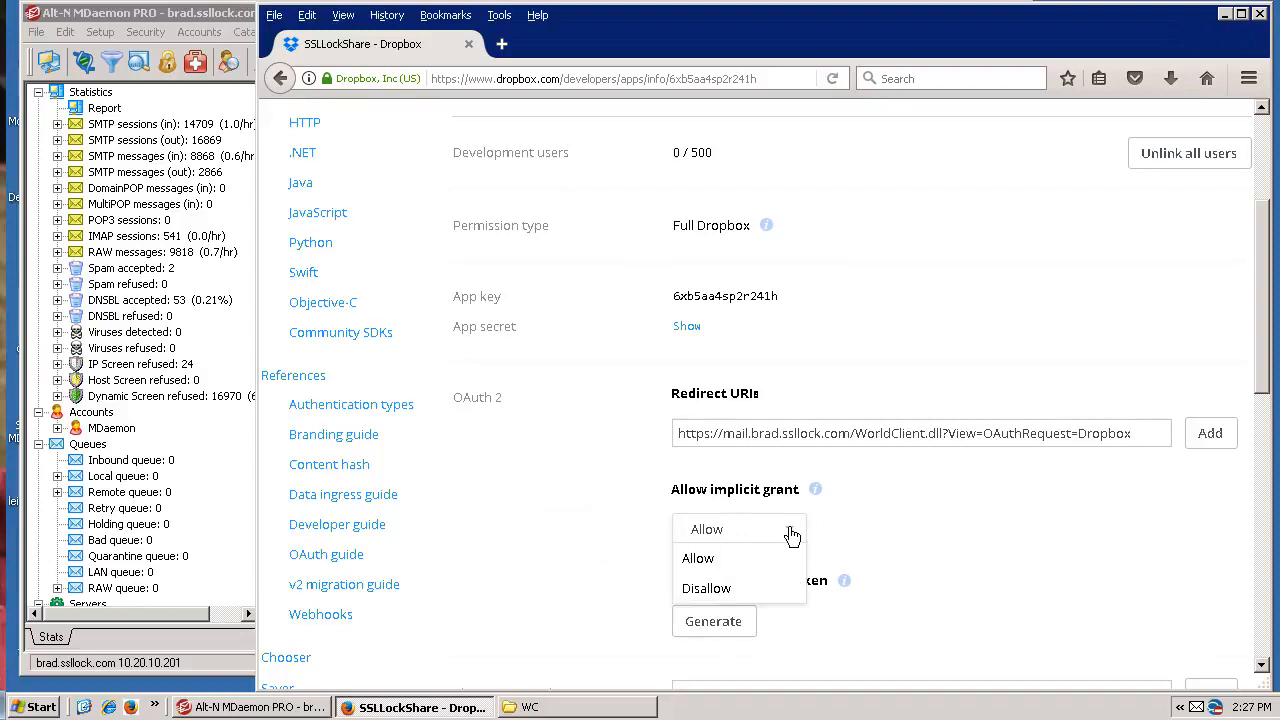
pyautogui.click(712, 587)
# Add the redirect URI and brad.ssllock.com as Chooser/Saver domain, then reveal the app secret
pyautogui.scroll(-2, 712, 586)
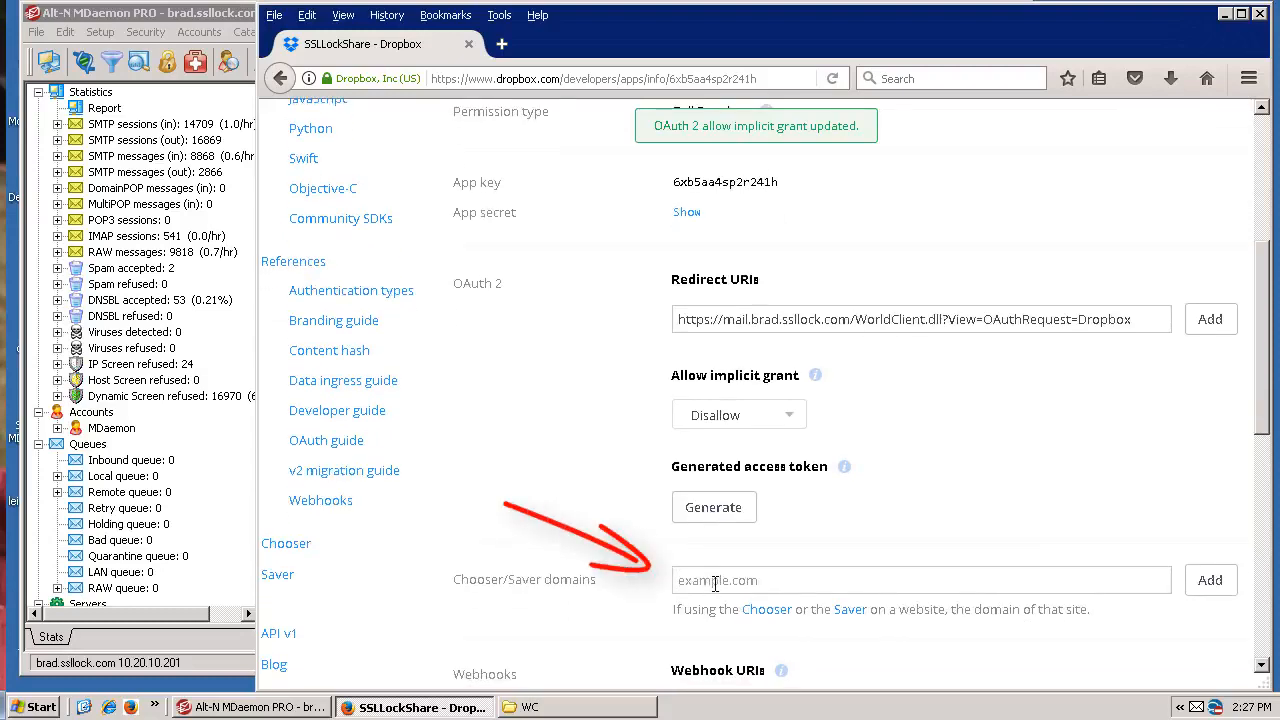
pyautogui.click(715, 584)
pyautogui.write('brad.ssllock.com')
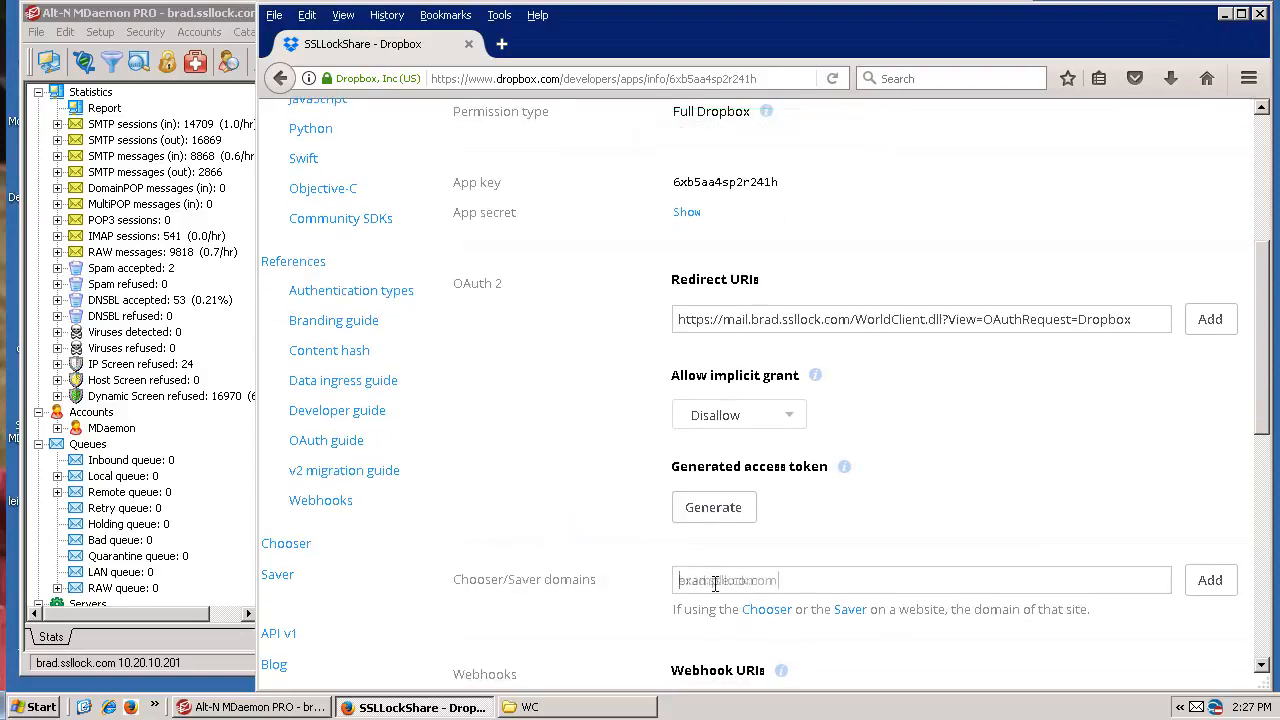
pyautogui.click(1207, 322)
pyautogui.scroll(-2, 1203, 330)
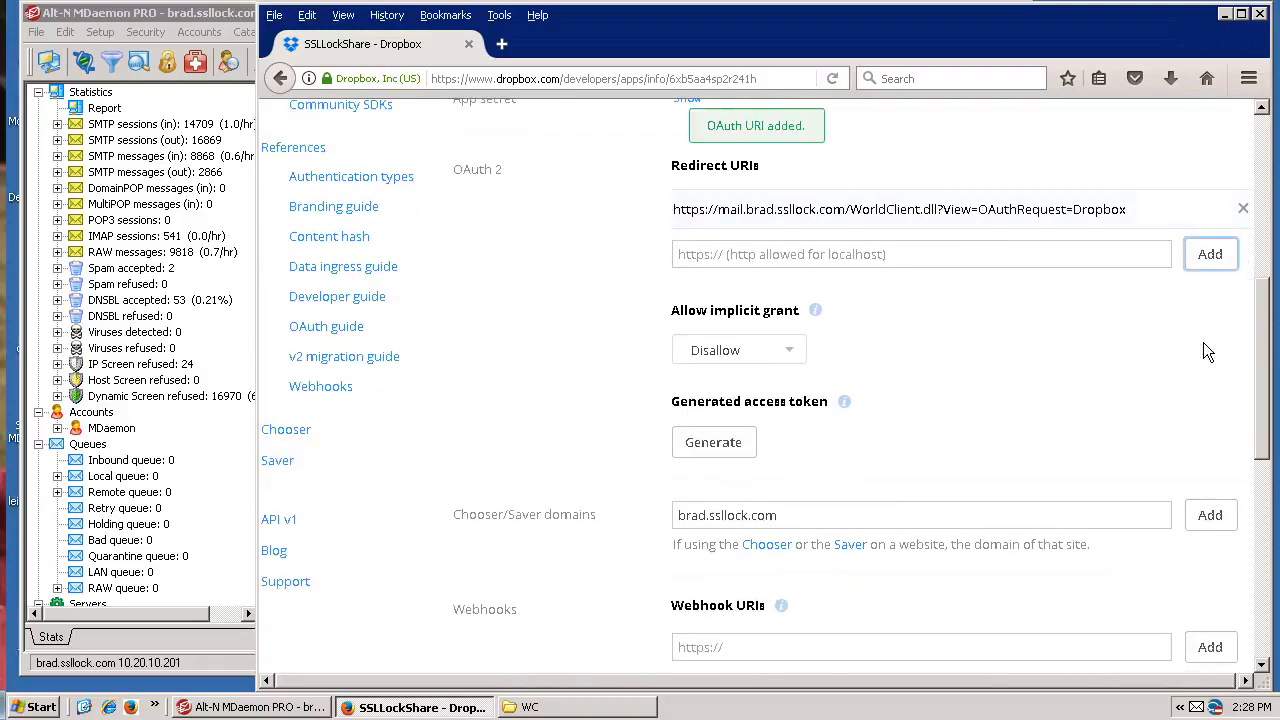
pyautogui.click(1214, 514)
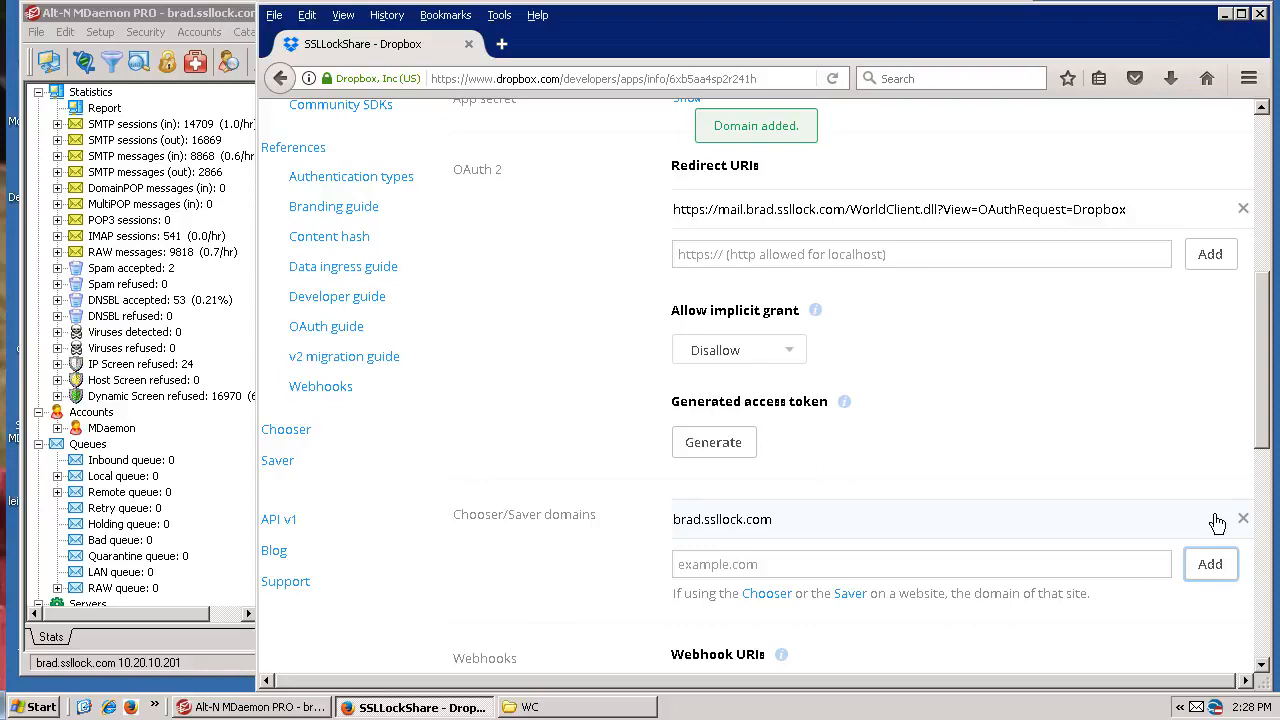
pyautogui.moveTo(1265, 425); pyautogui.dragTo(1277, 385)
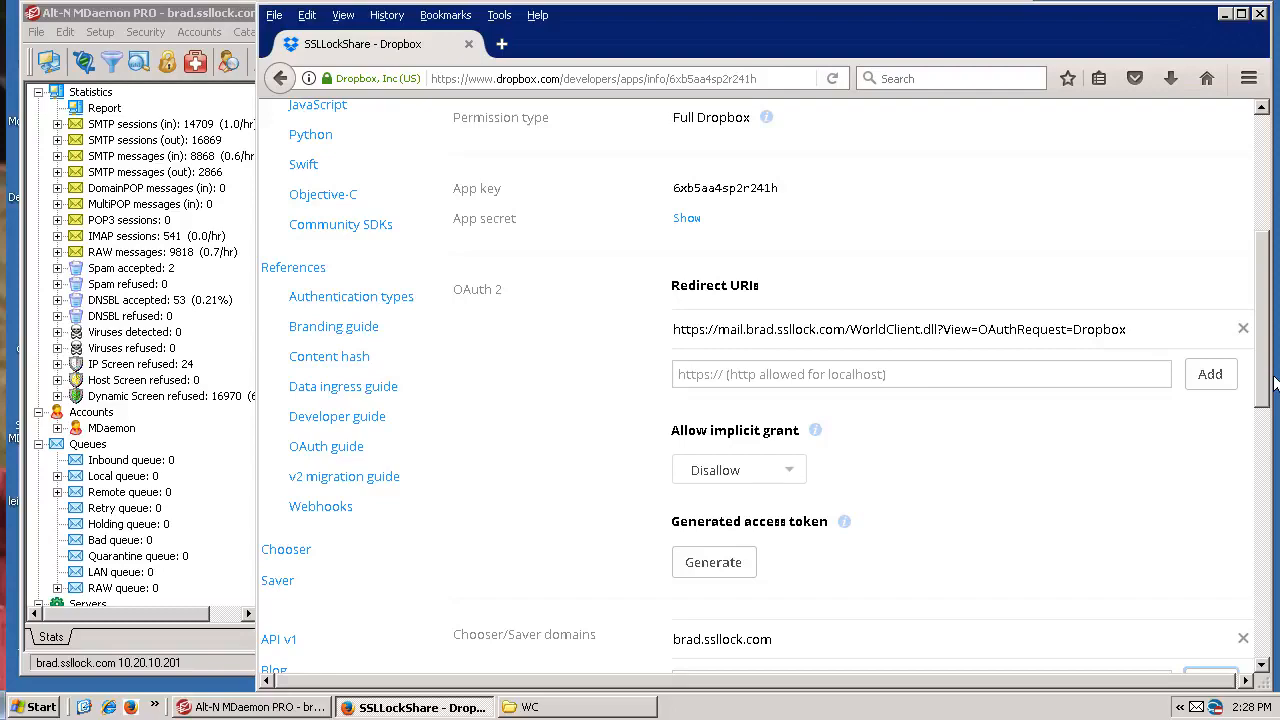
pyautogui.moveTo(1268, 331); pyautogui.dragTo(1273, 252)
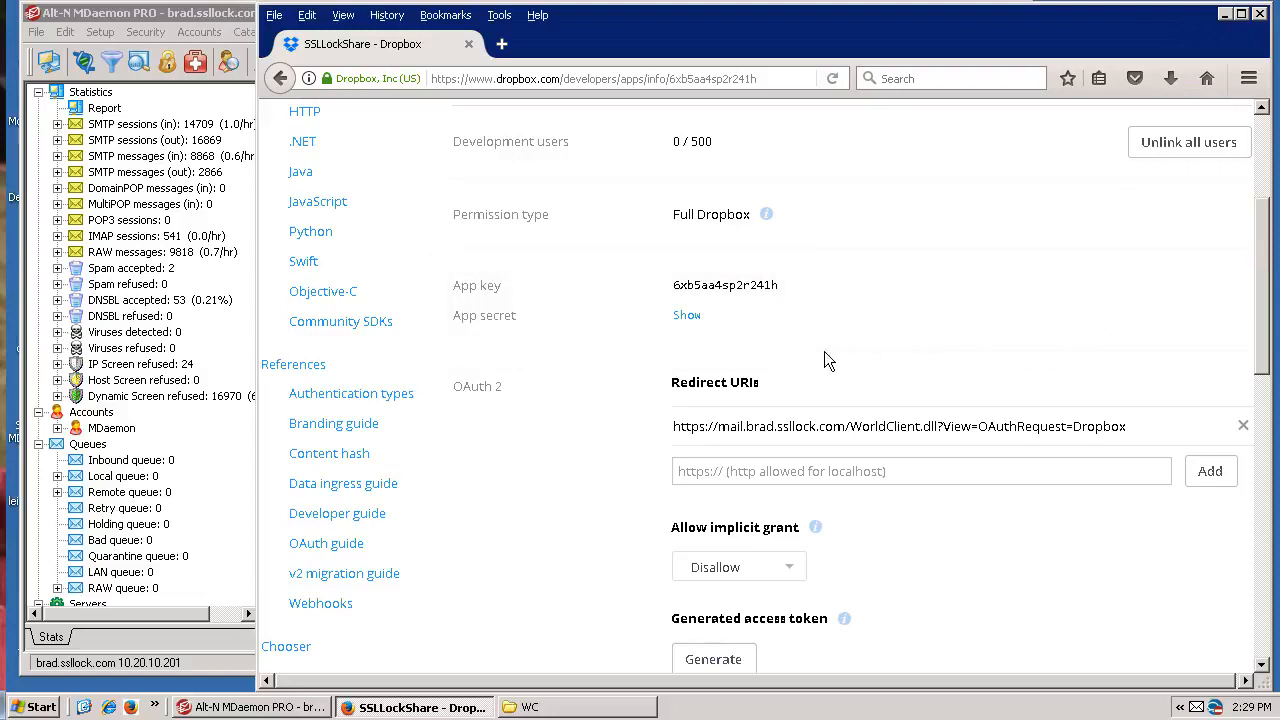
pyautogui.click(690, 317)
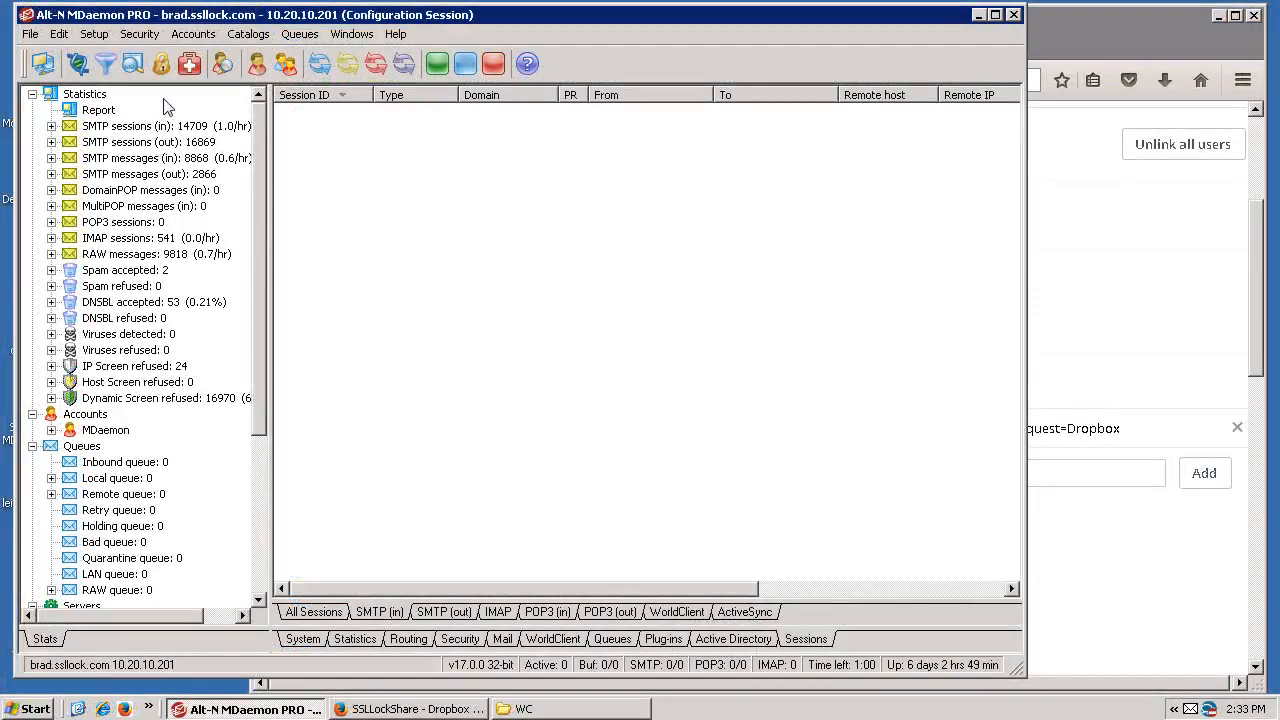
# Enable Dropbox Integration in MDaemon's WorldClient settings and save the app key and secret
pyautogui.click(95, 34)
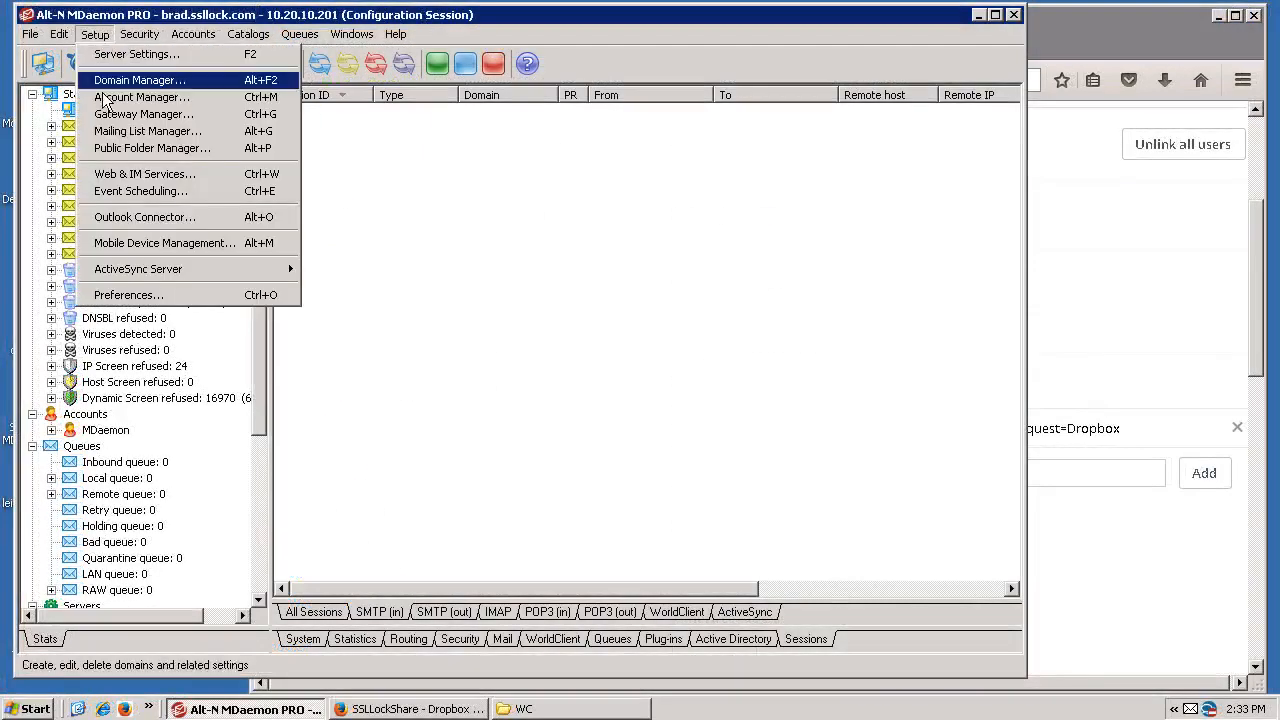
pyautogui.click(141, 179)
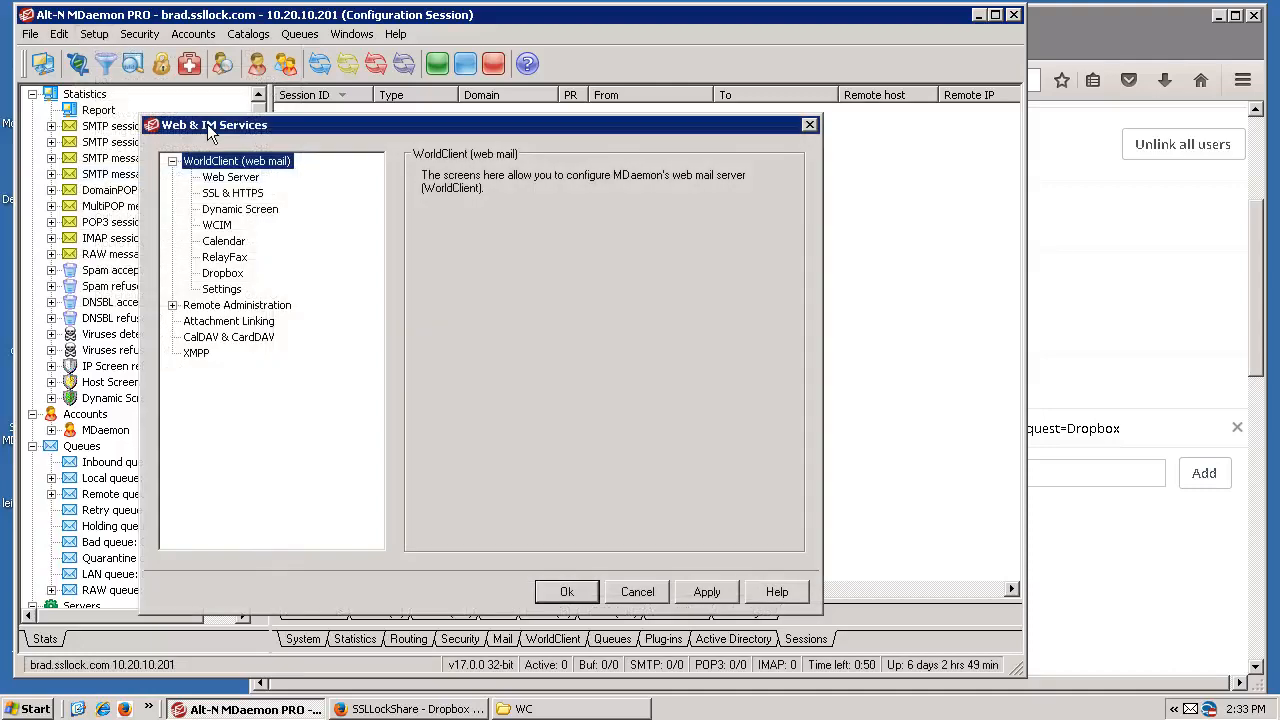
pyautogui.click(222, 274)
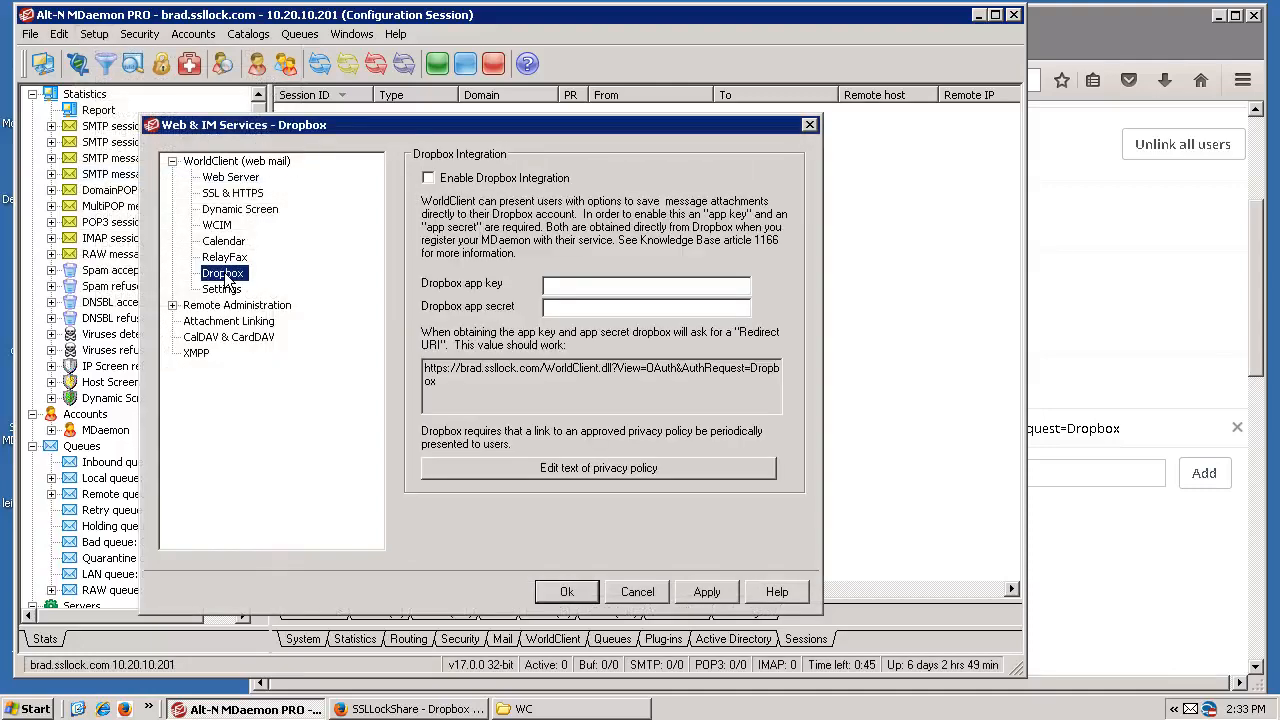
pyautogui.click(428, 178)
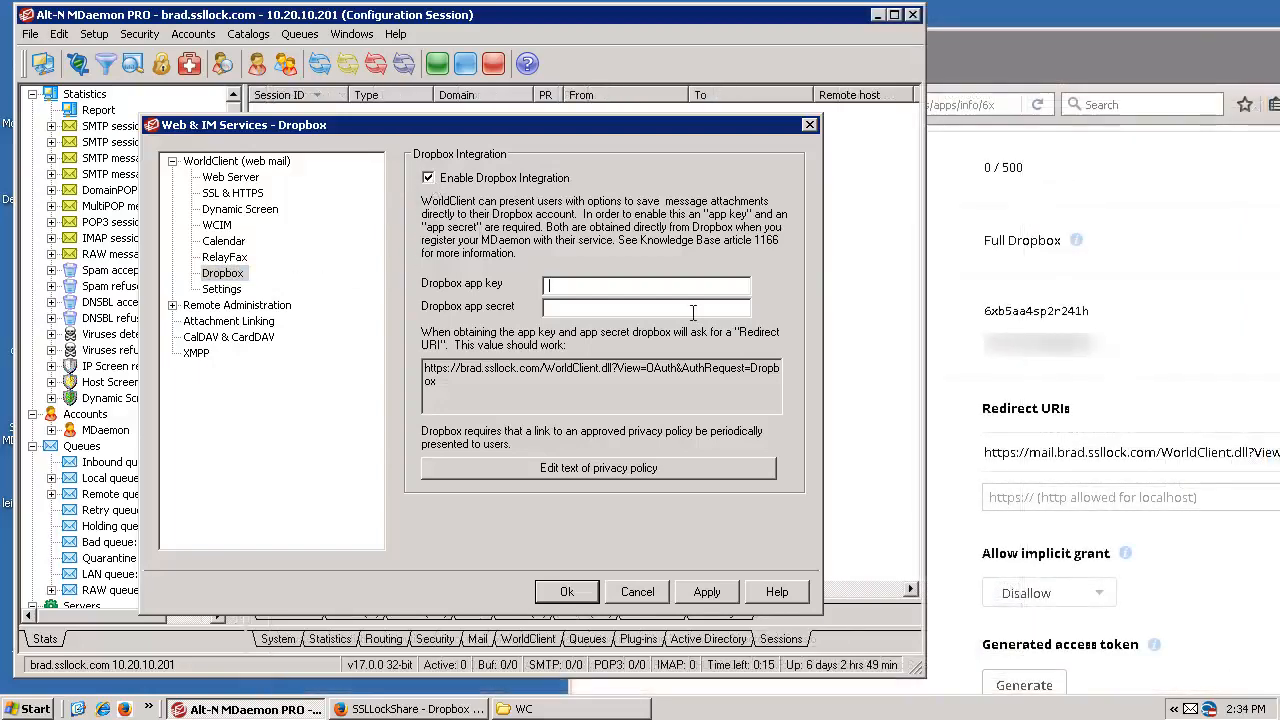
pyautogui.write('IIII')
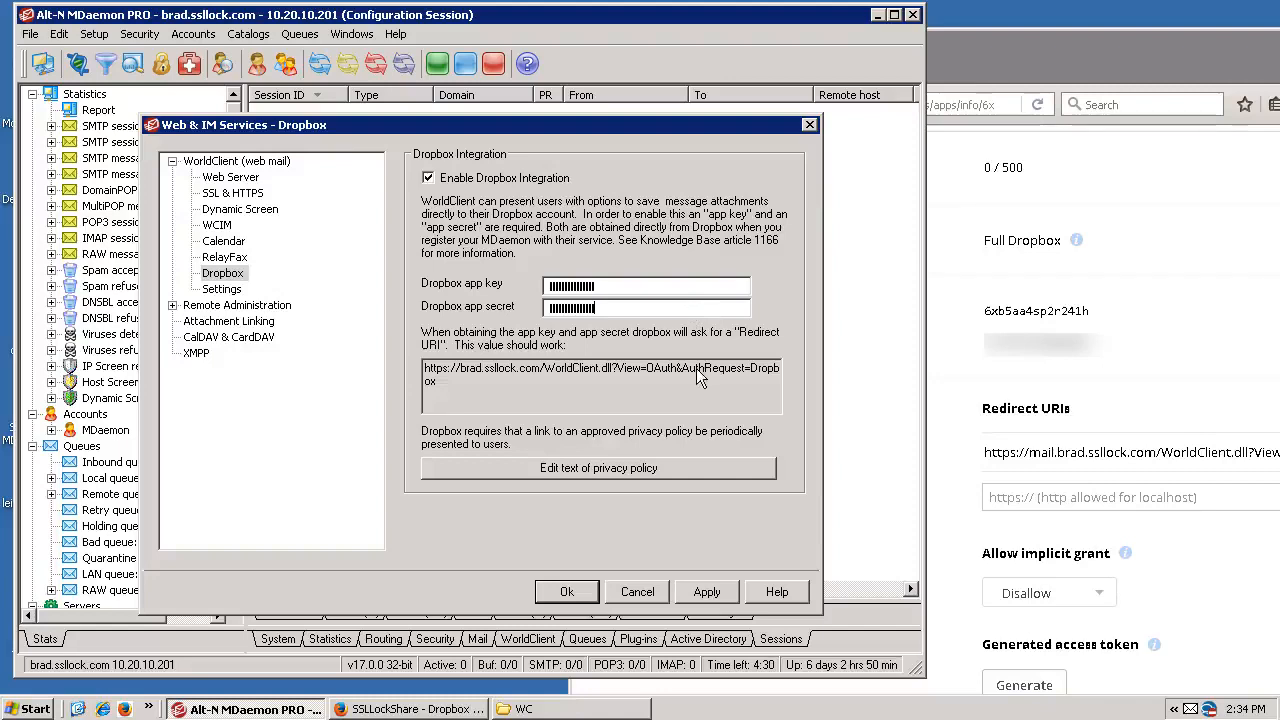
pyautogui.click(694, 592)
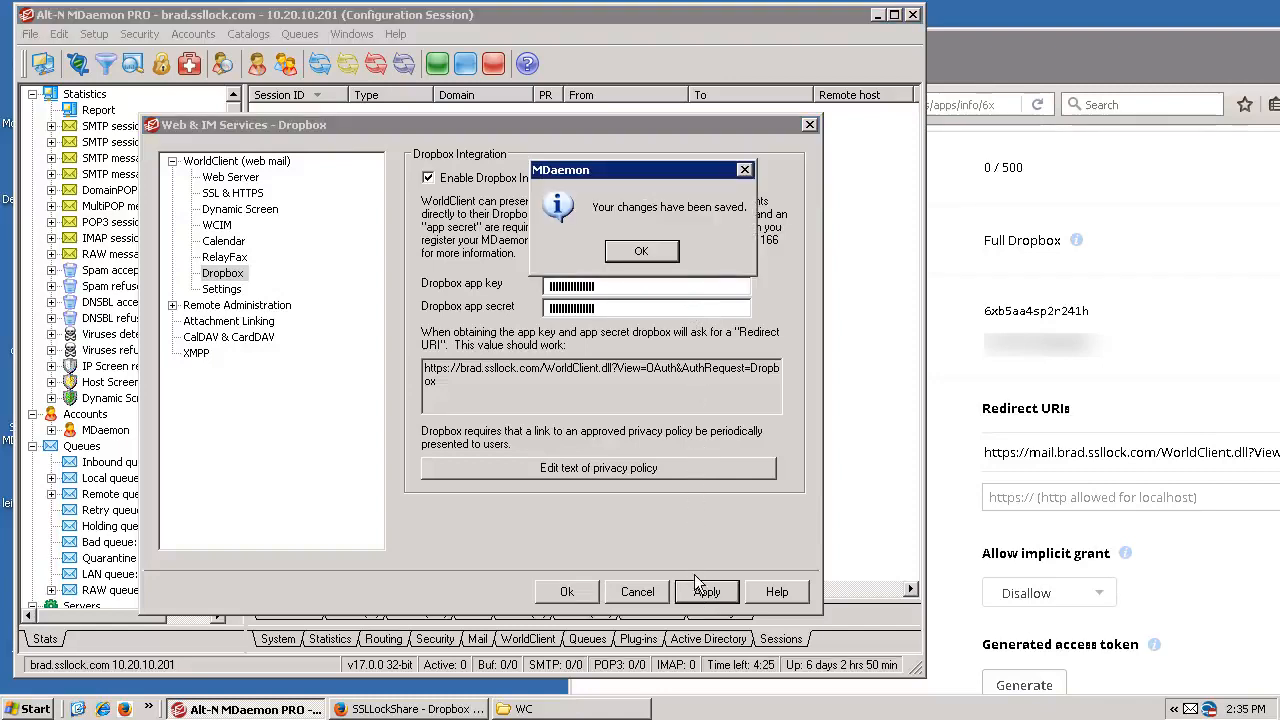
pyautogui.click(641, 252)
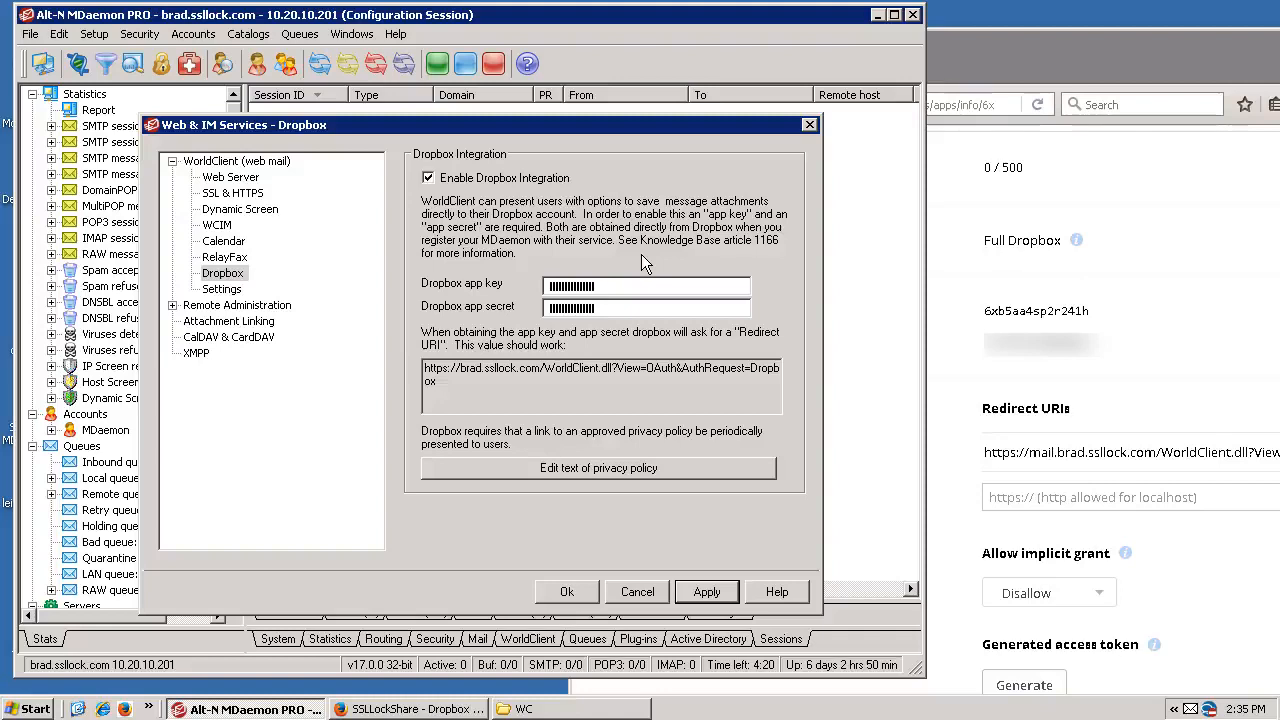
# Turn Dropbox integration back off and save the setting
pyautogui.click(431, 179)
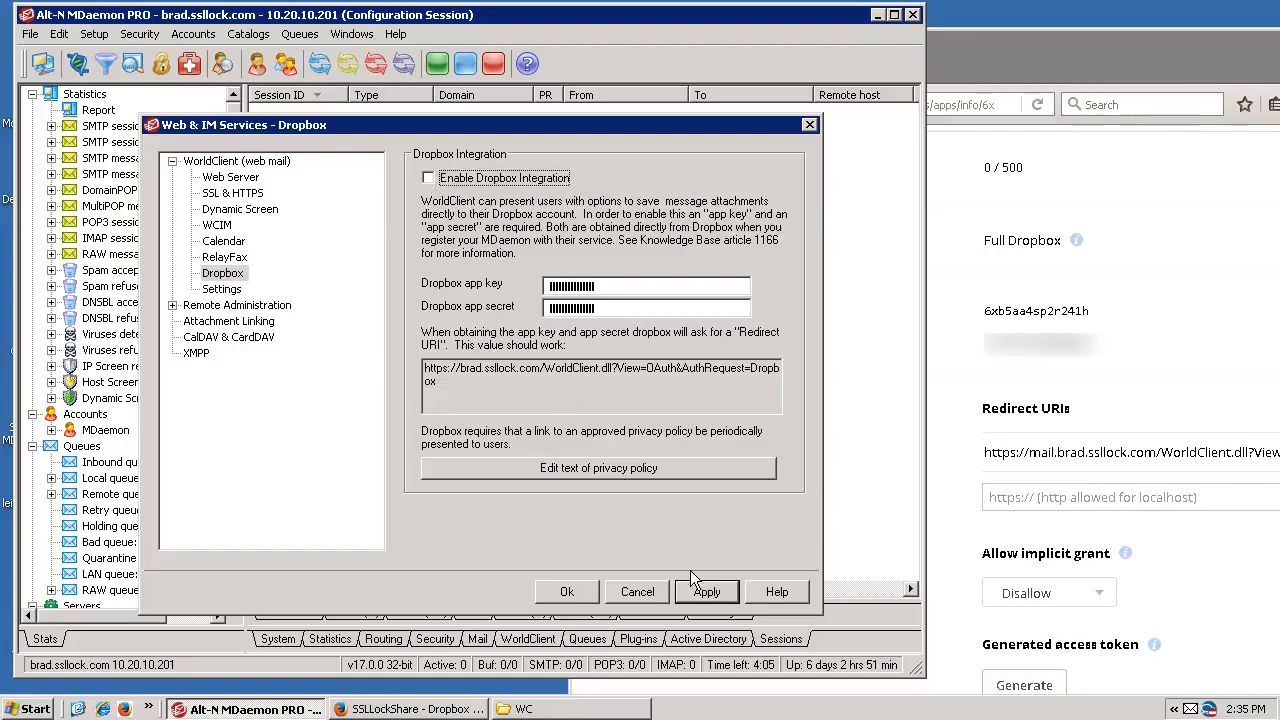
pyautogui.click(710, 596)
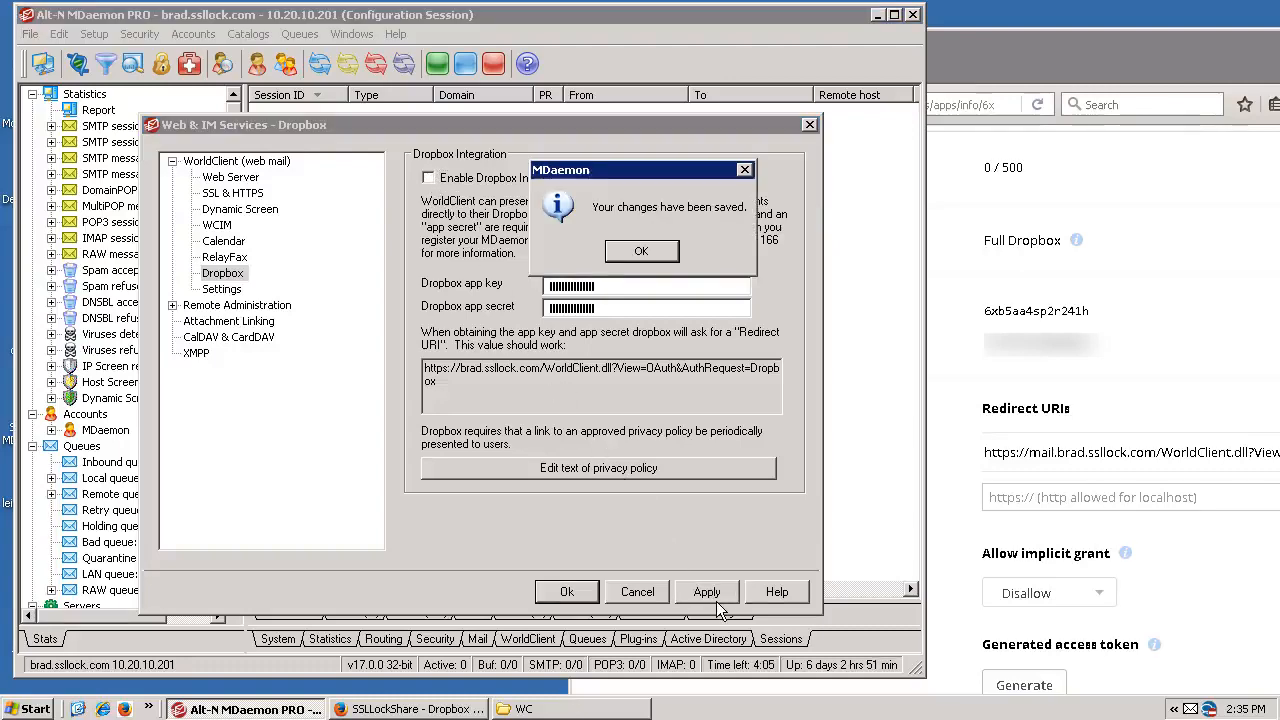
pyautogui.click(630, 244)
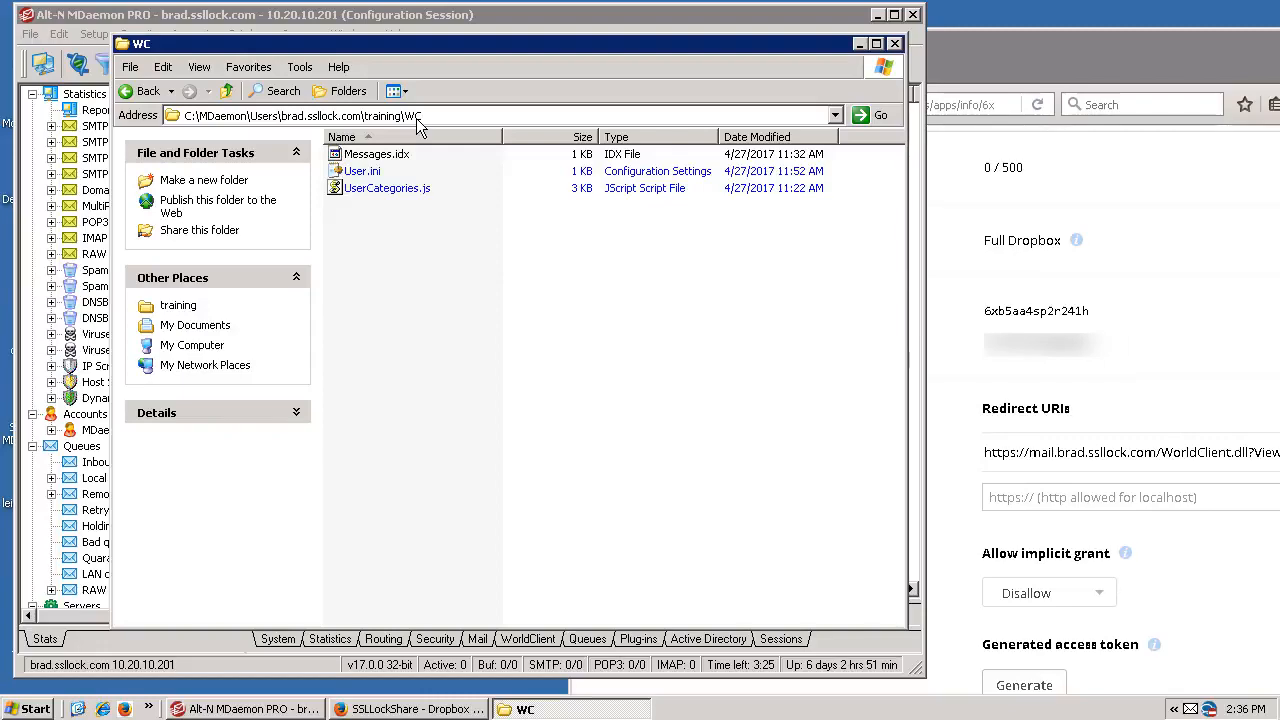
# Open the user's User.ini file from the WC folder in Notepad
pyautogui.doubleClick(364, 173)
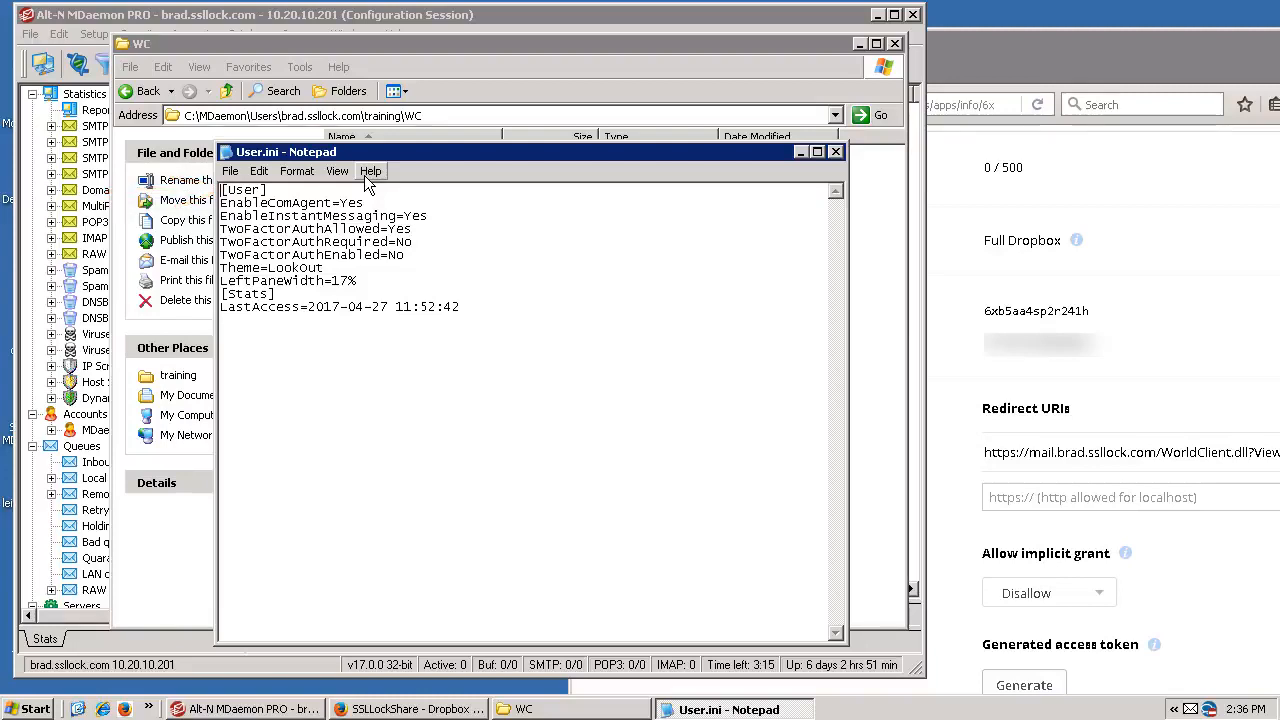
# Add the line DropboxAccessEnabled=Yes below LeftPaneWidth=17% and save User.ini
pyautogui.press('Return')
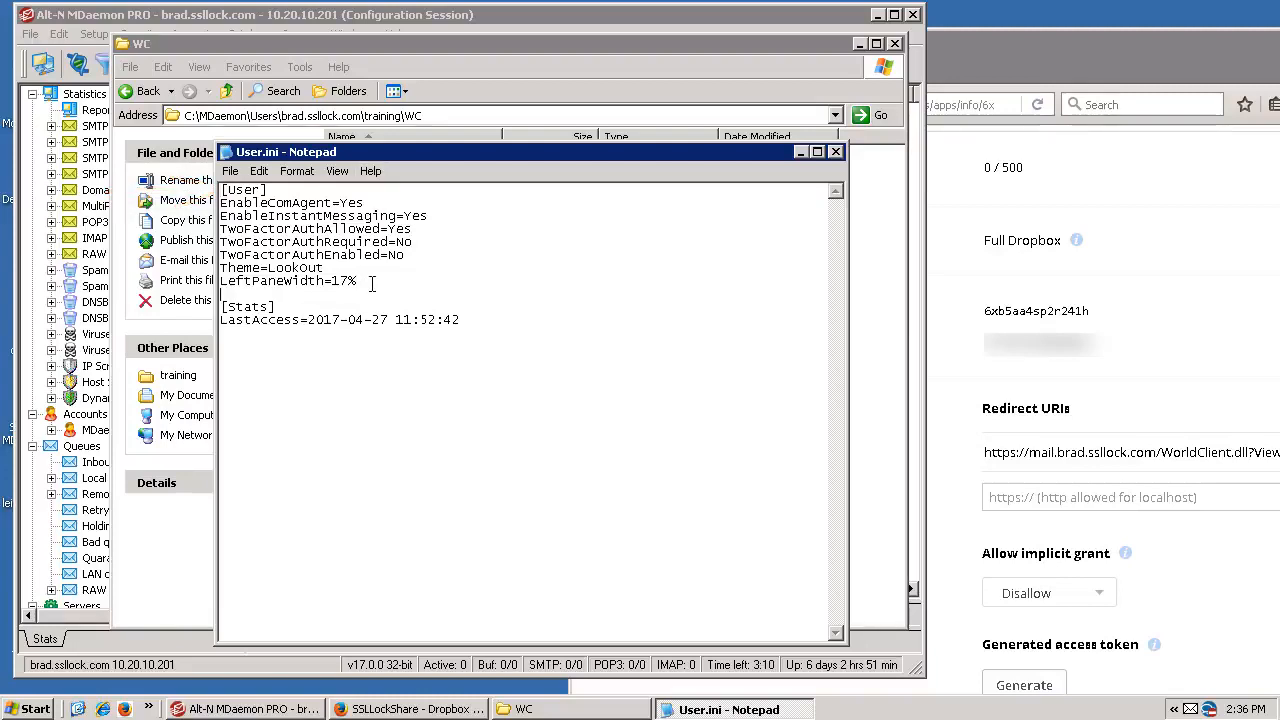
pyautogui.write('DropboxAccessEnabled=Yes')
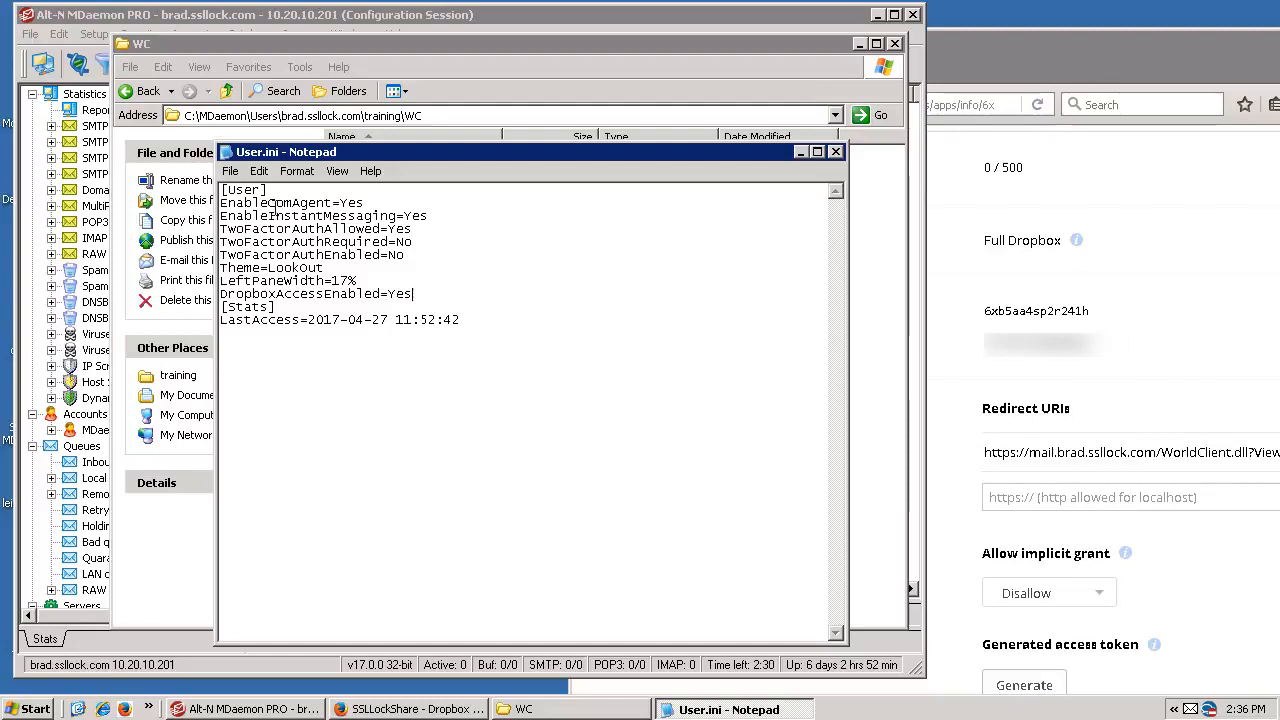
pyautogui.click(231, 171)
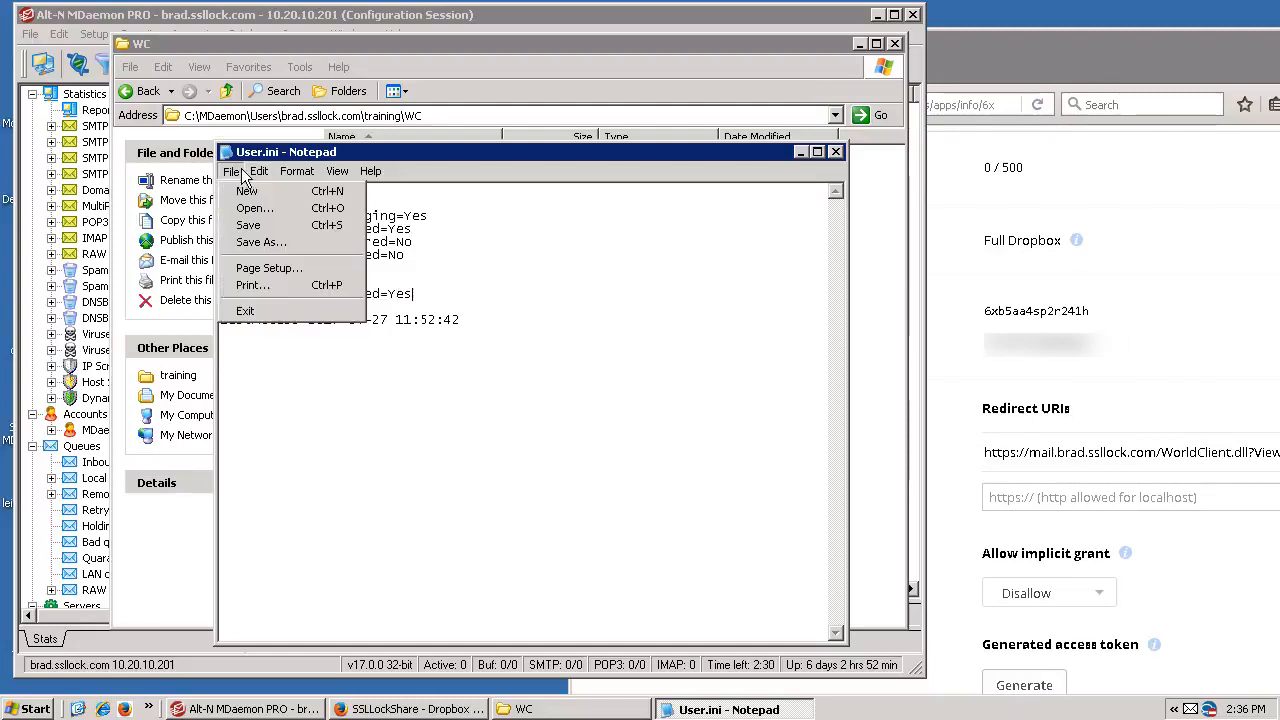
pyautogui.click(259, 229)
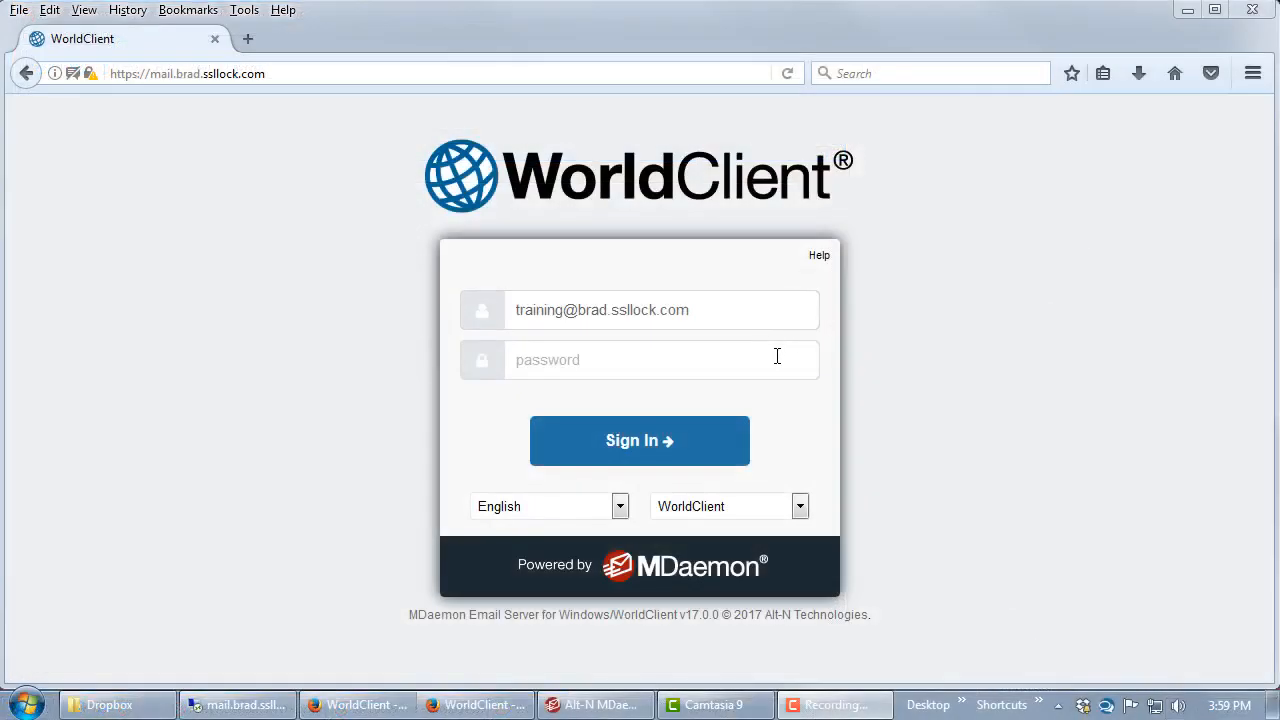
# Sign in to WorldClient with the account password and go to Cloud Apps settings
pyautogui.click(776, 356)
pyautogui.write('****')
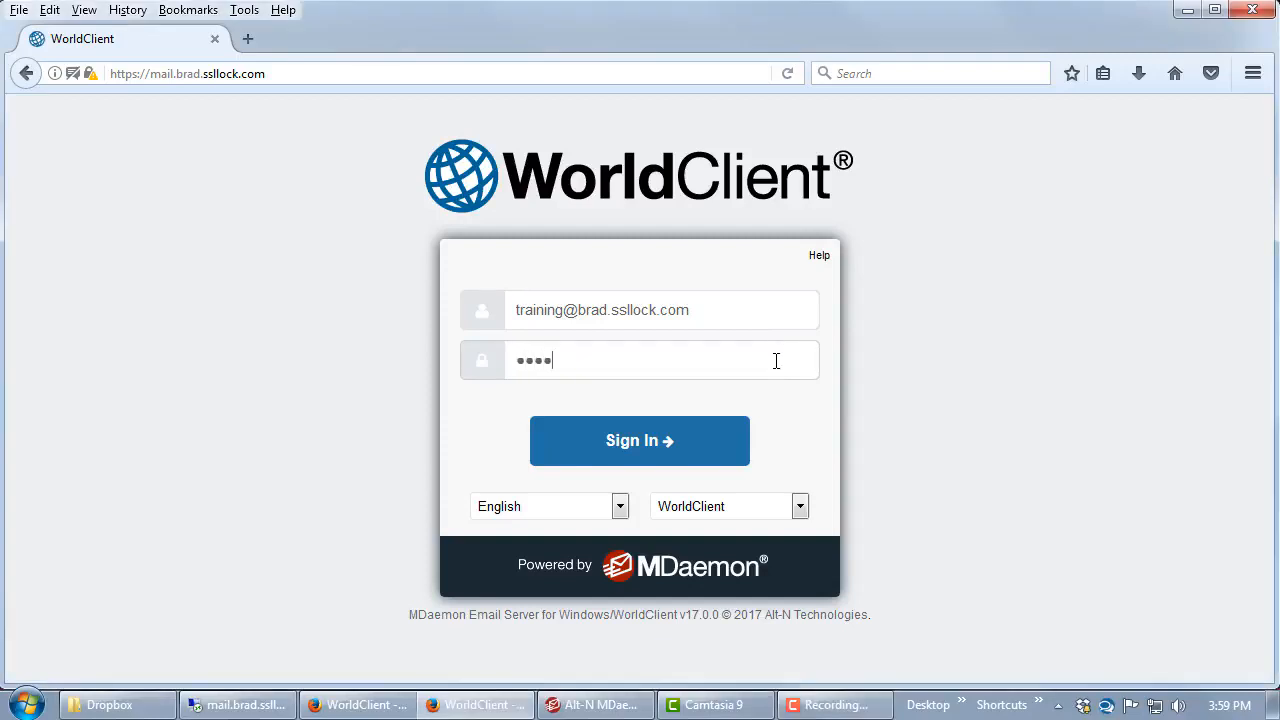
pyautogui.write('*****')
pyautogui.click(692, 455)
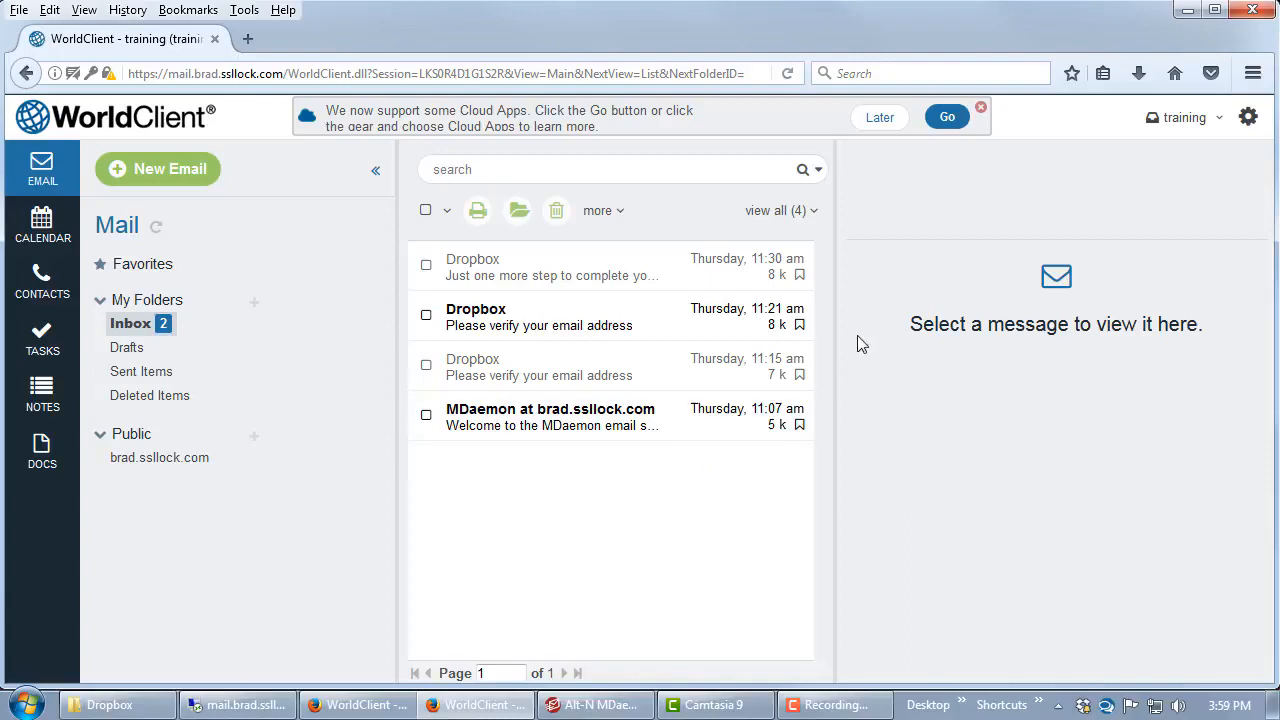
pyautogui.click(950, 128)
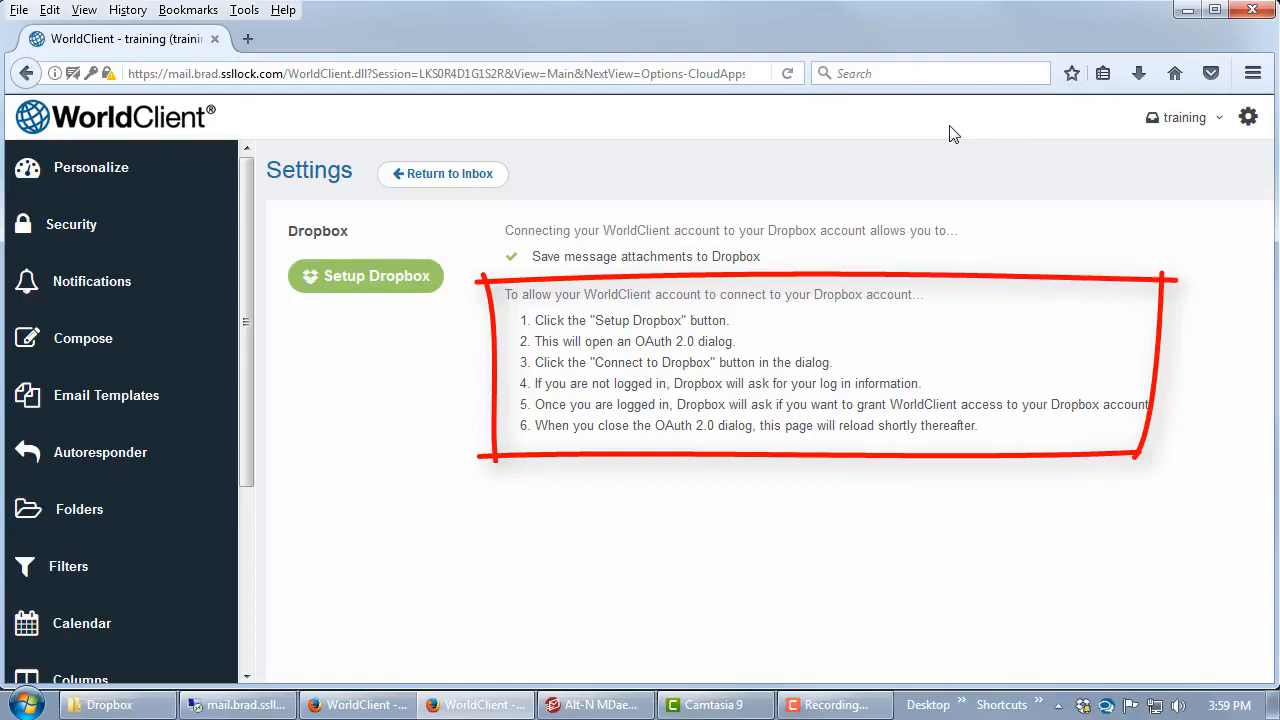
# Connect the WorldClient account to Dropbox, granting SSLLockShare access to the Dropbox files
pyautogui.click(395, 298)
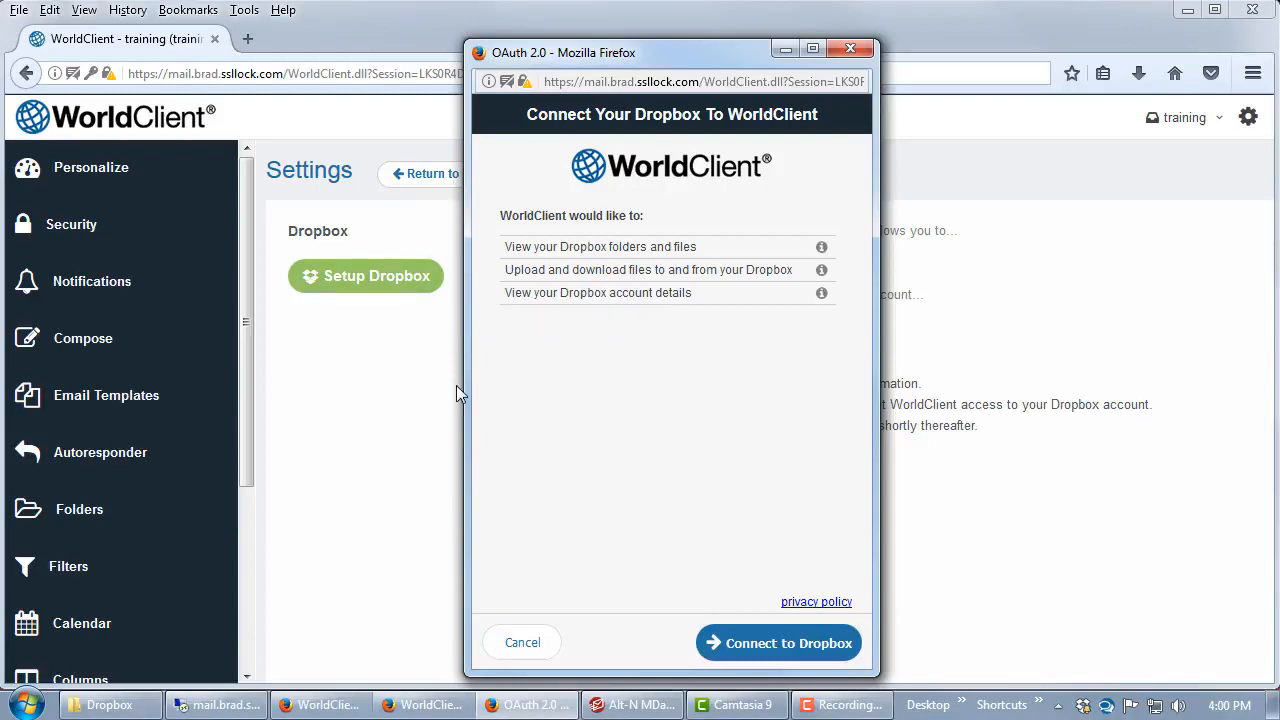
pyautogui.click(790, 644)
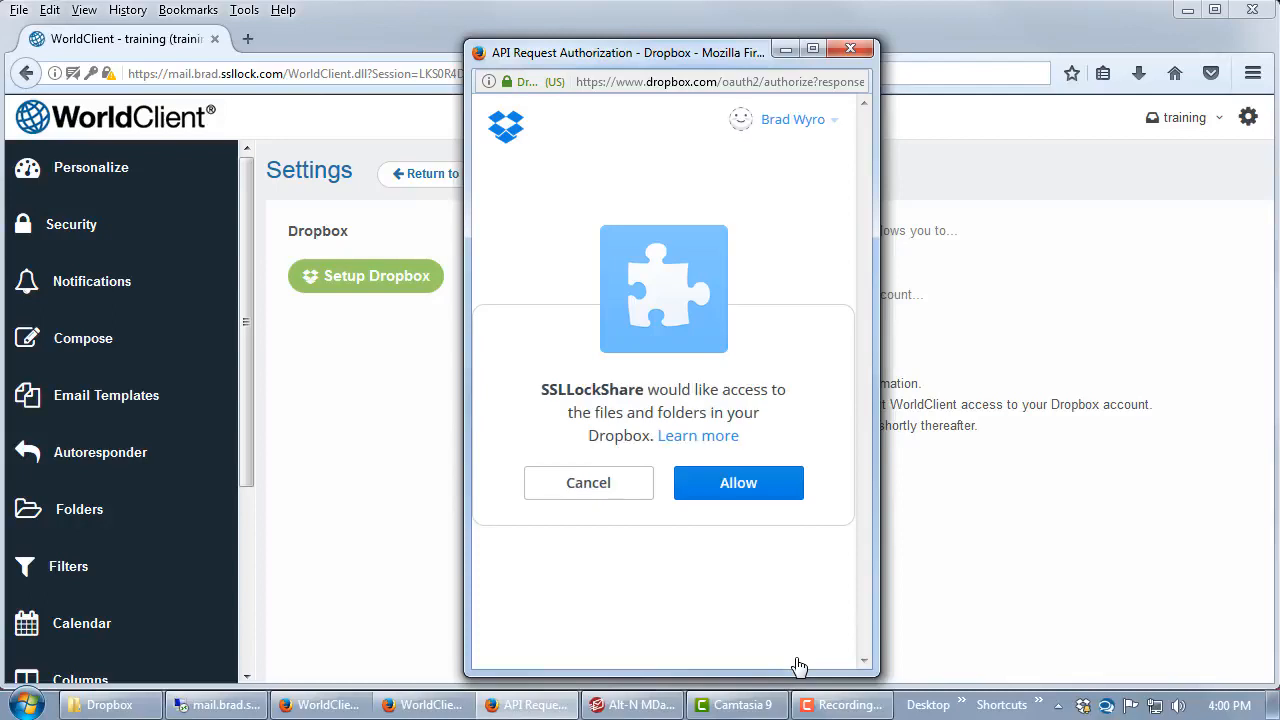
pyautogui.click(753, 488)
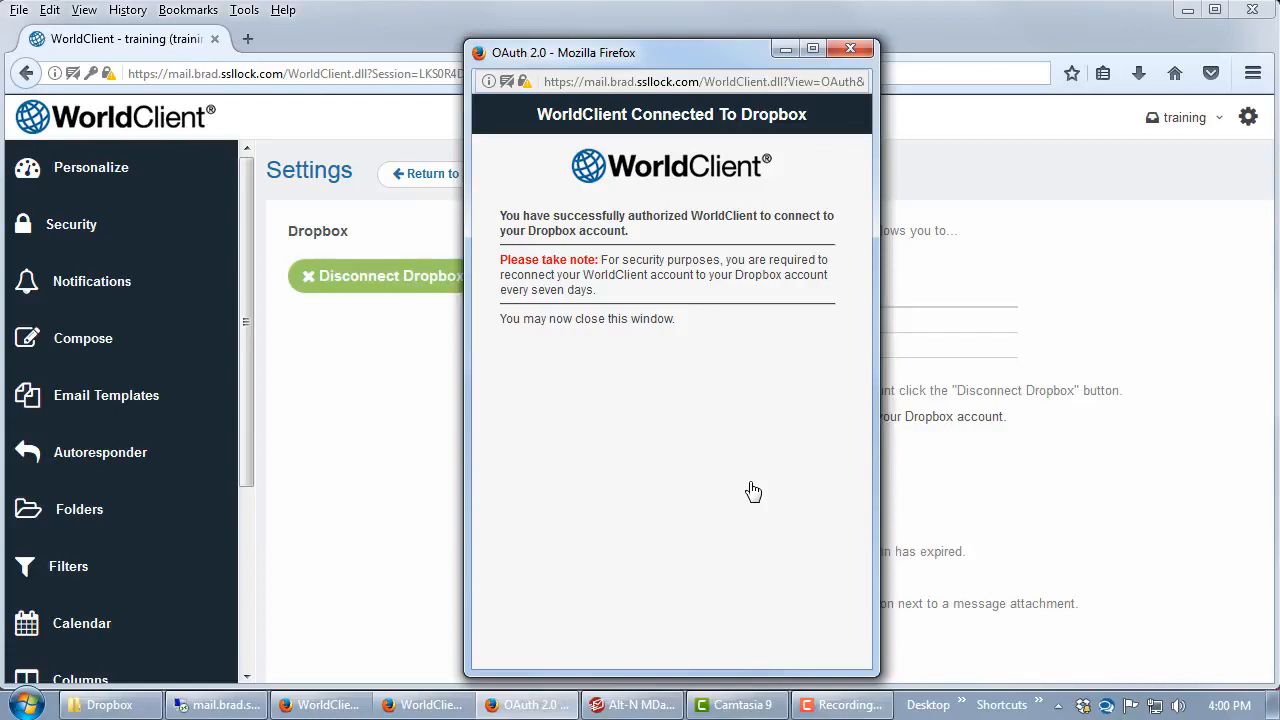
pyautogui.click(850, 48)
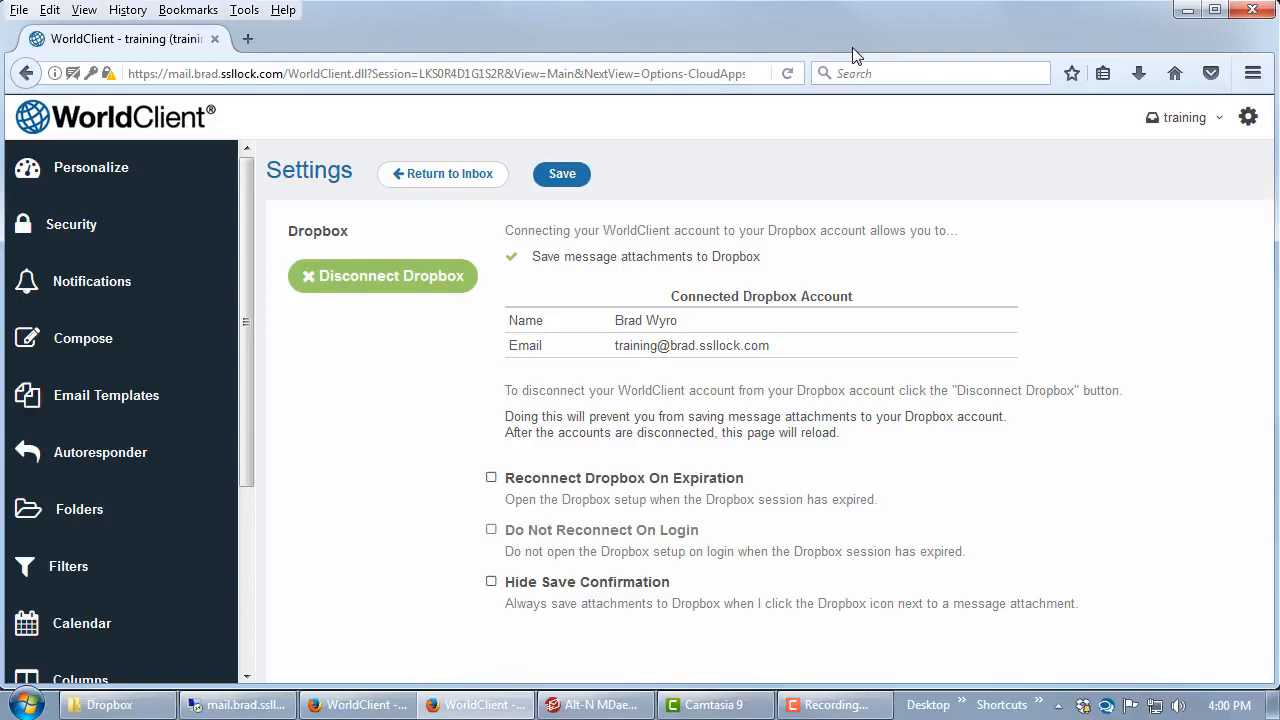
# Enable Reconnect Dropbox On Expiration and save the WorldClient Dropbox options
pyautogui.click(491, 480)
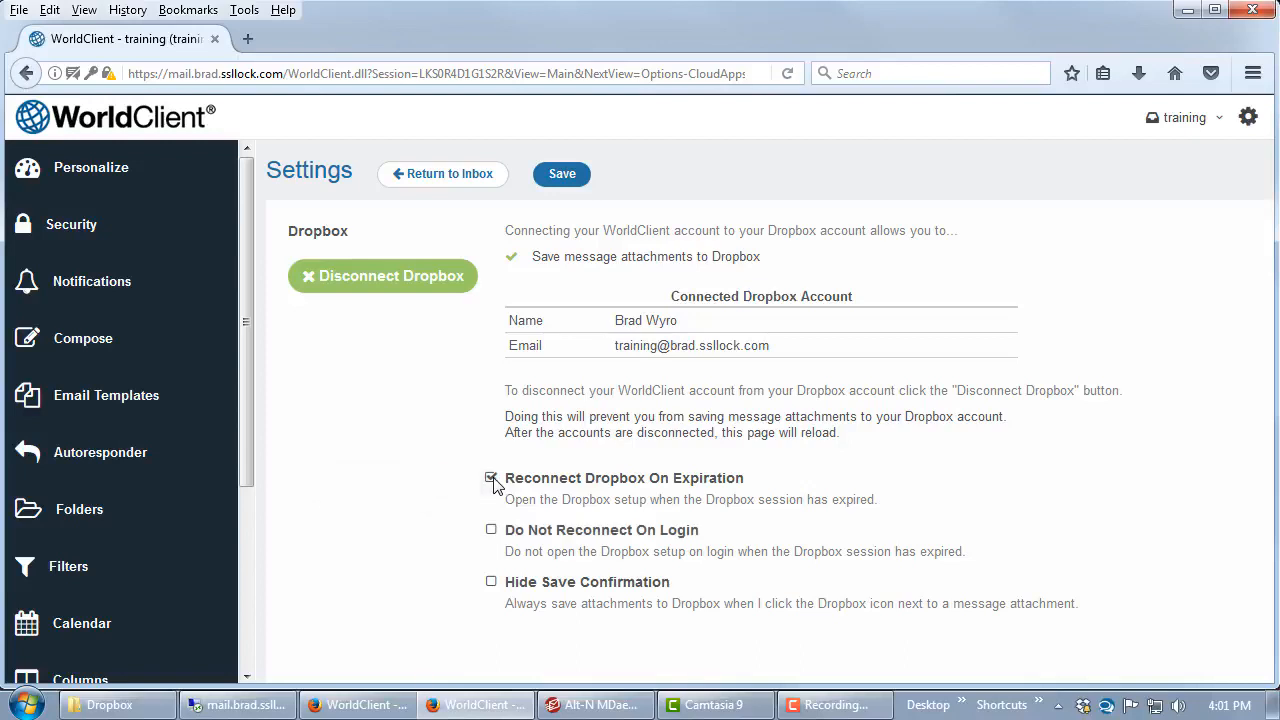
pyautogui.click(562, 176)
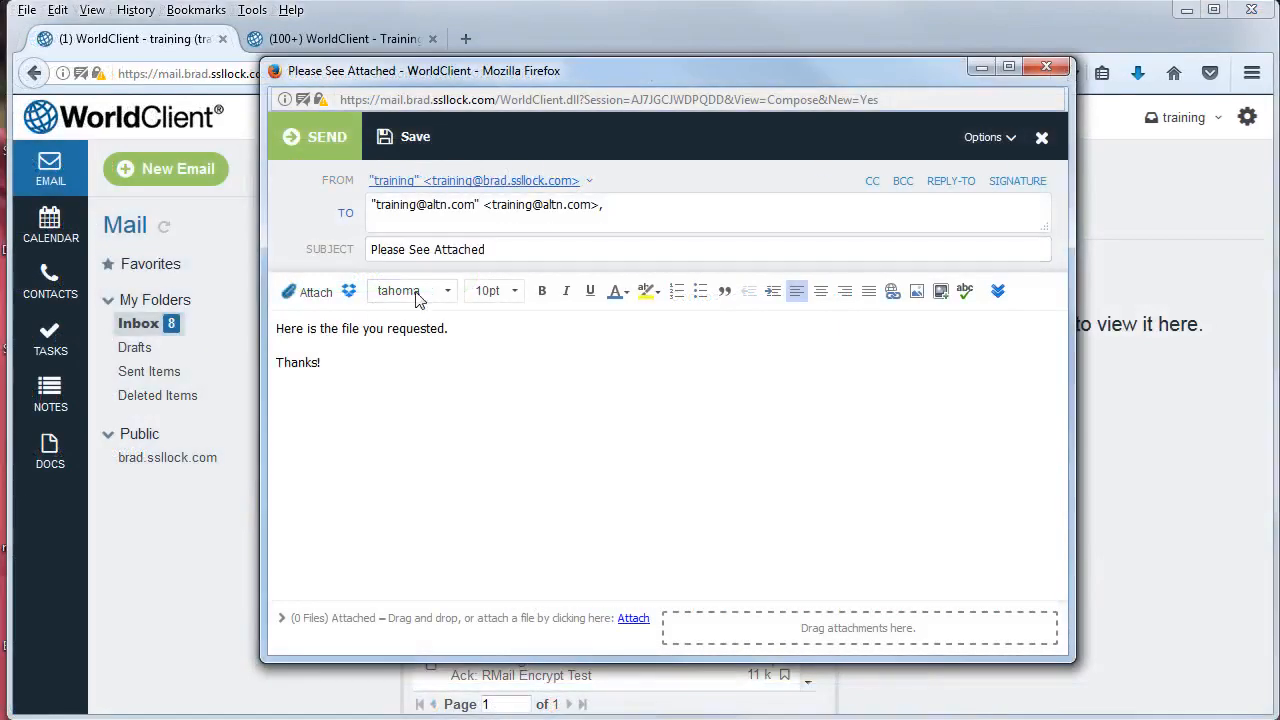
# Insert a Dropbox link to M3AAWG_DMARC_Training_2012-10-Segment1.pdf into 'Please See Attached' and send it
pyautogui.click(349, 292)
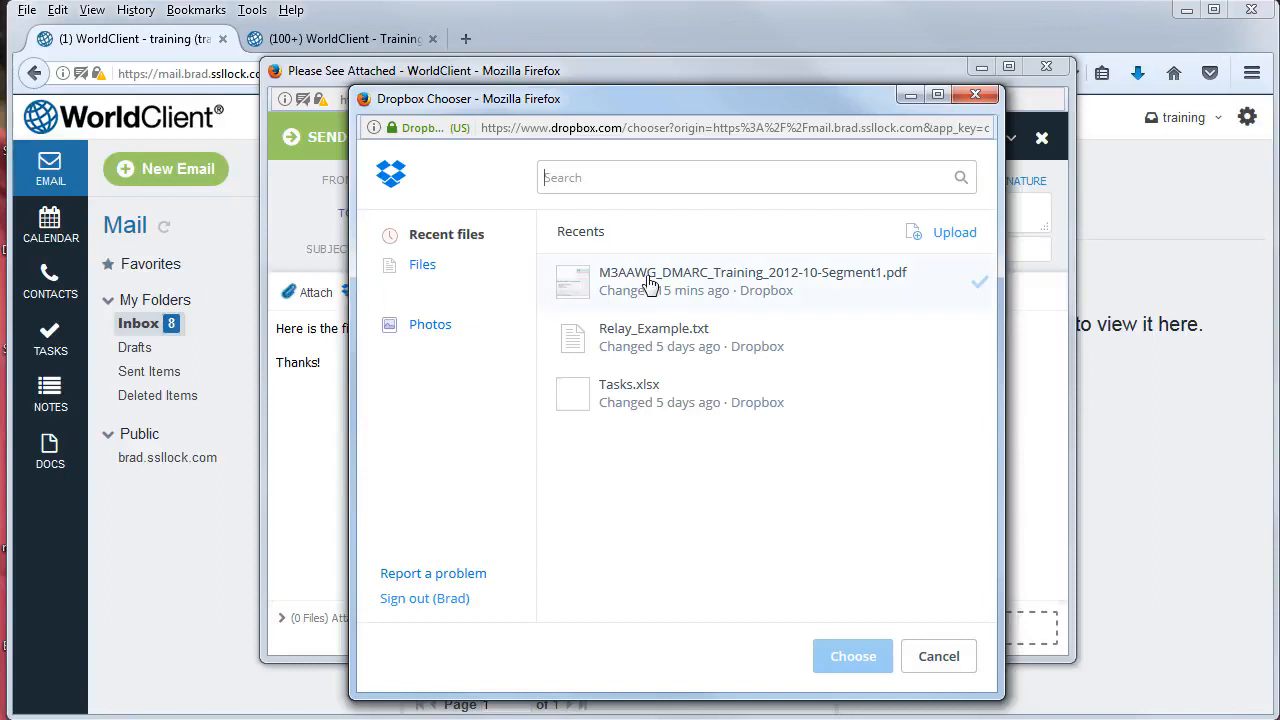
pyautogui.click(650, 285)
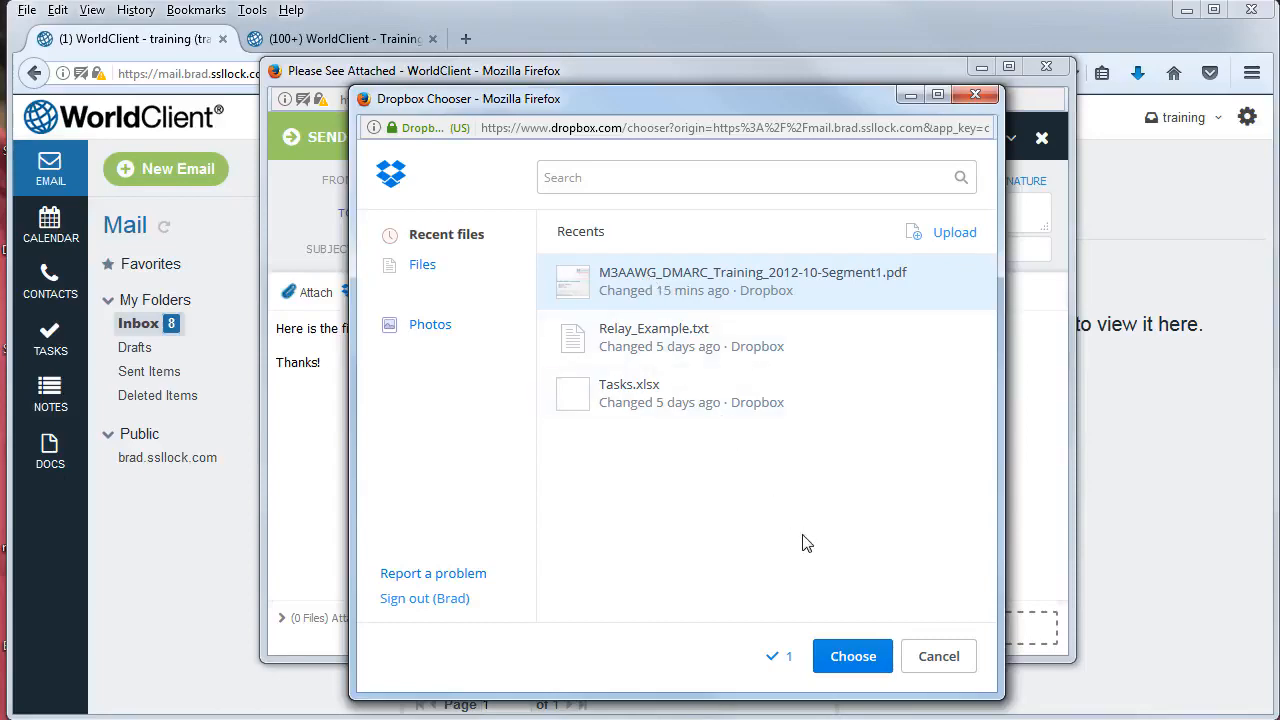
pyautogui.click(855, 660)
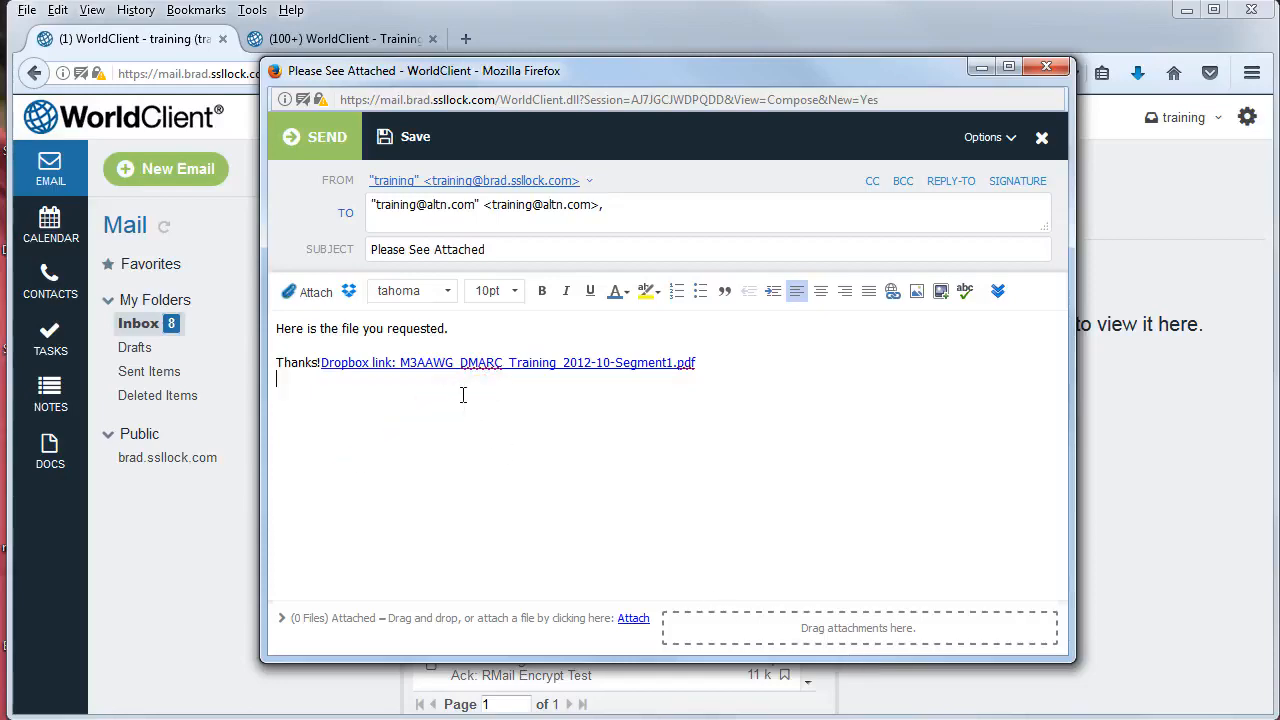
pyautogui.click(331, 157)
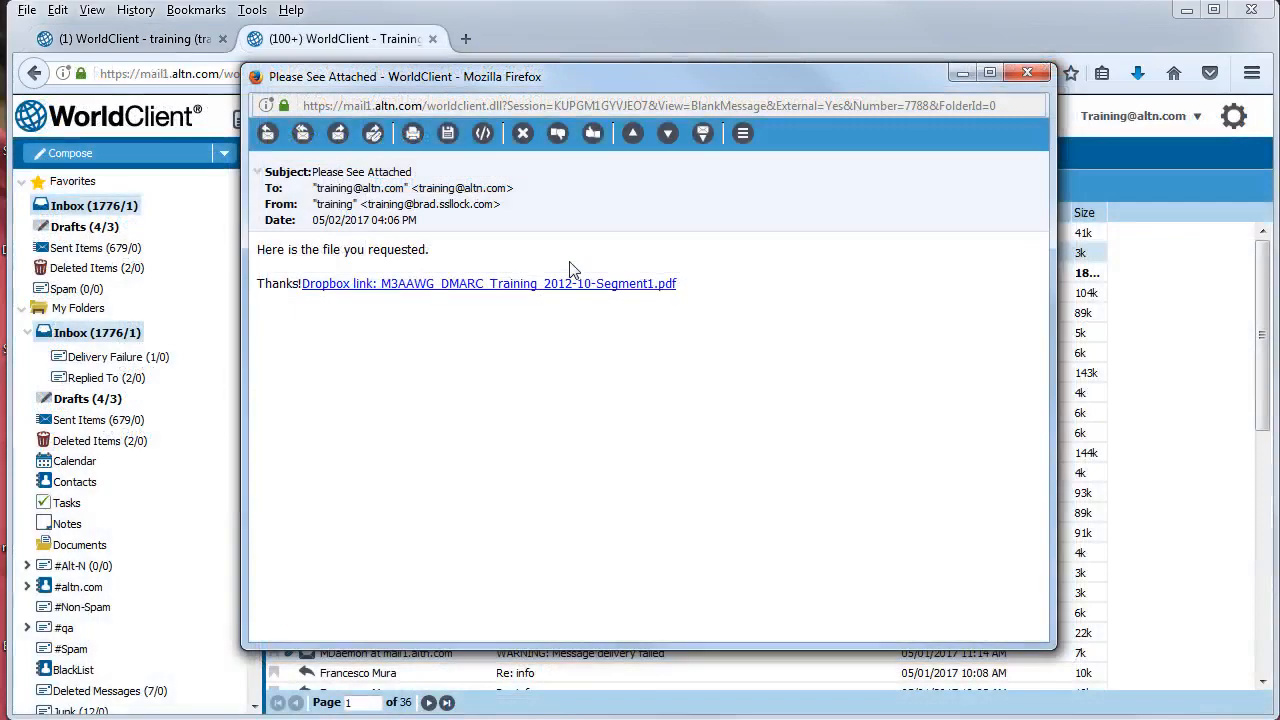
# Open the linked PDF, then save the received SG4.5relnotes_en.htm attachment to Dropbox
pyautogui.click(486, 286)
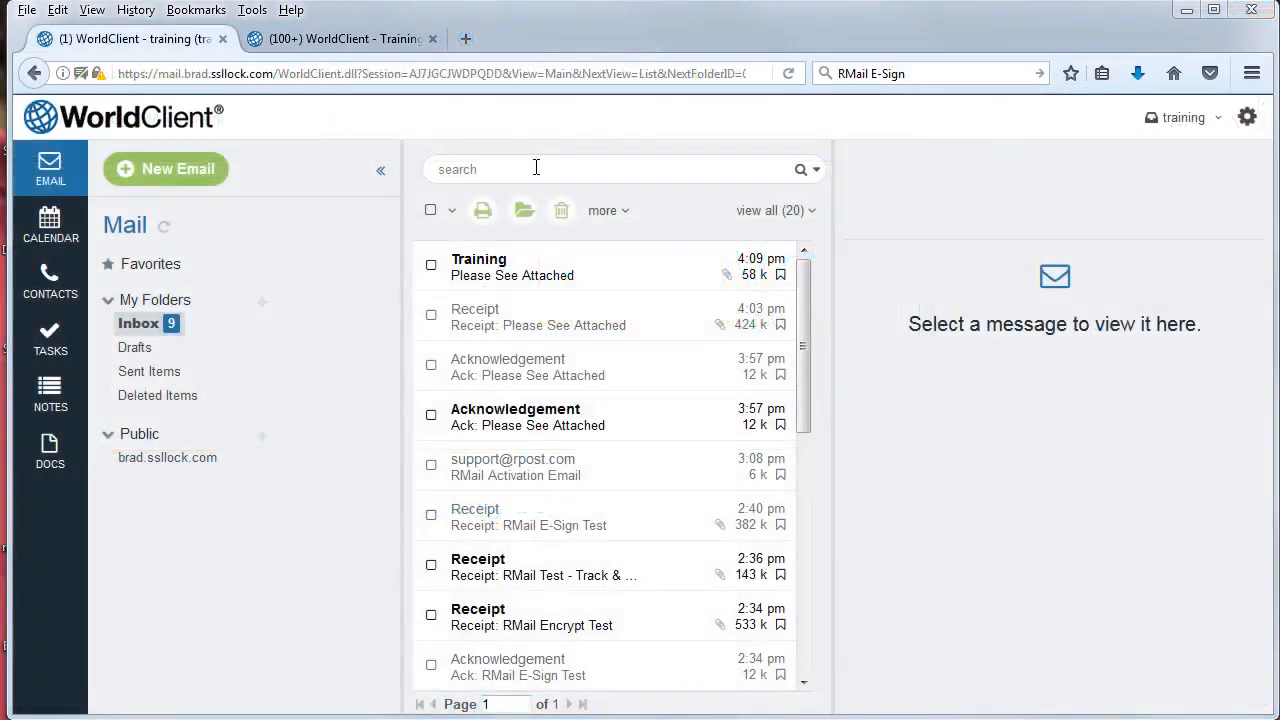
pyautogui.doubleClick(566, 284)
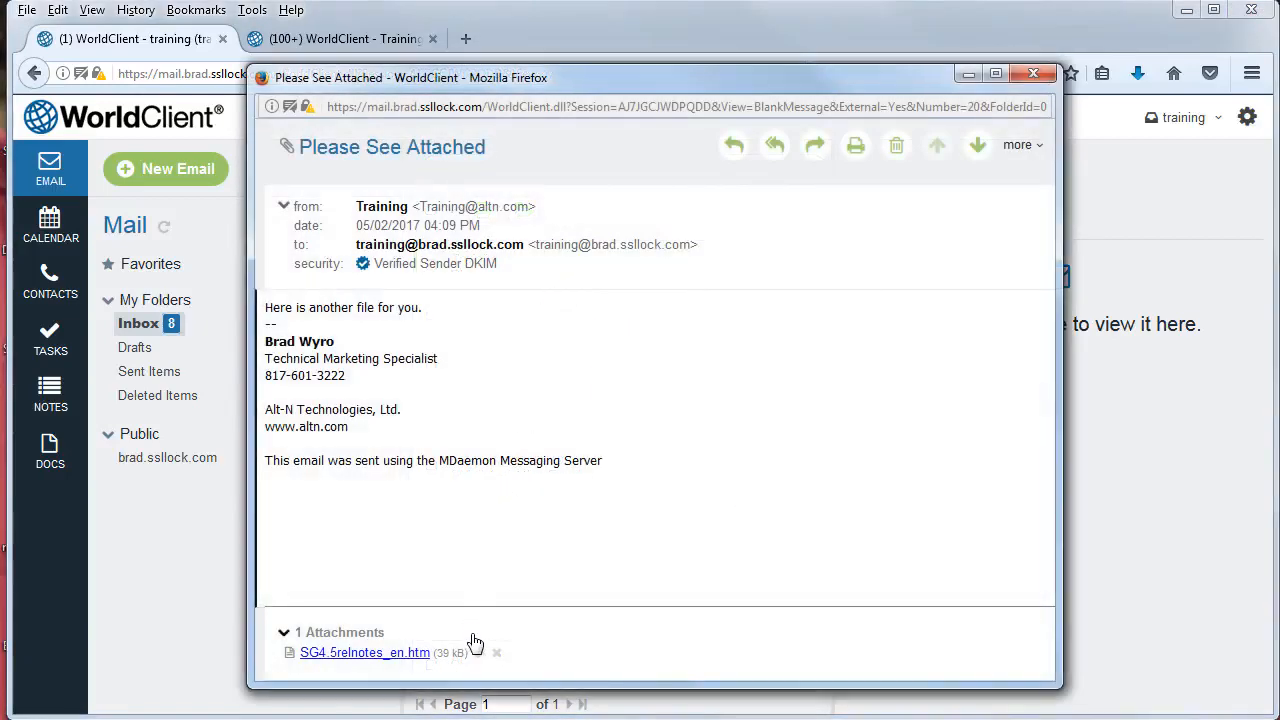
pyautogui.click(479, 655)
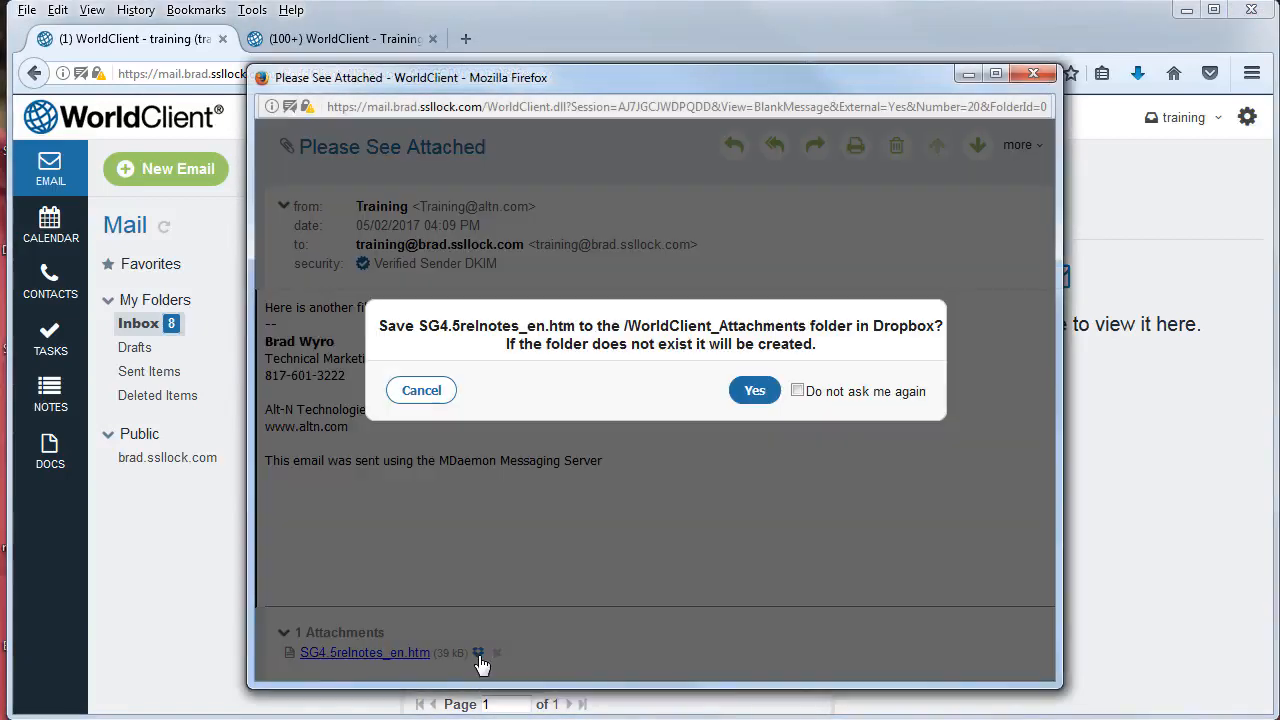